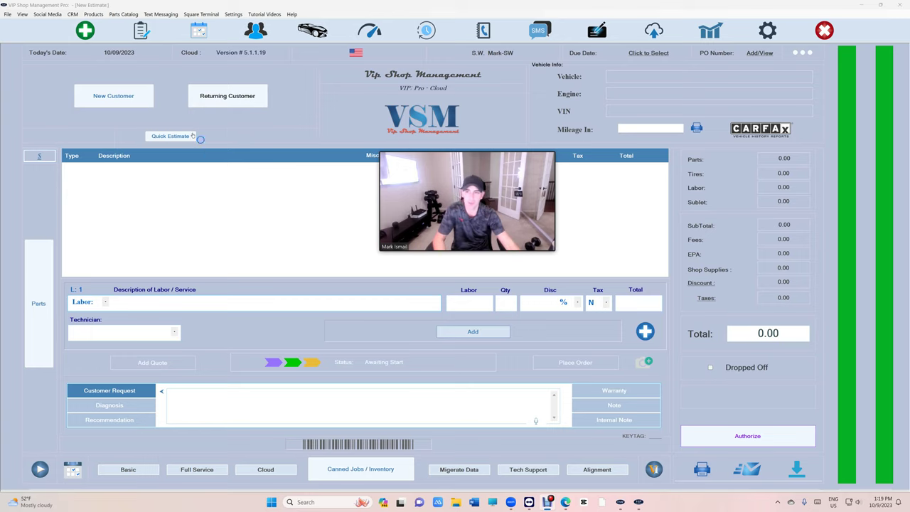
# Show the in-progress invoices in the workflow
pyautogui.click(132, 27)
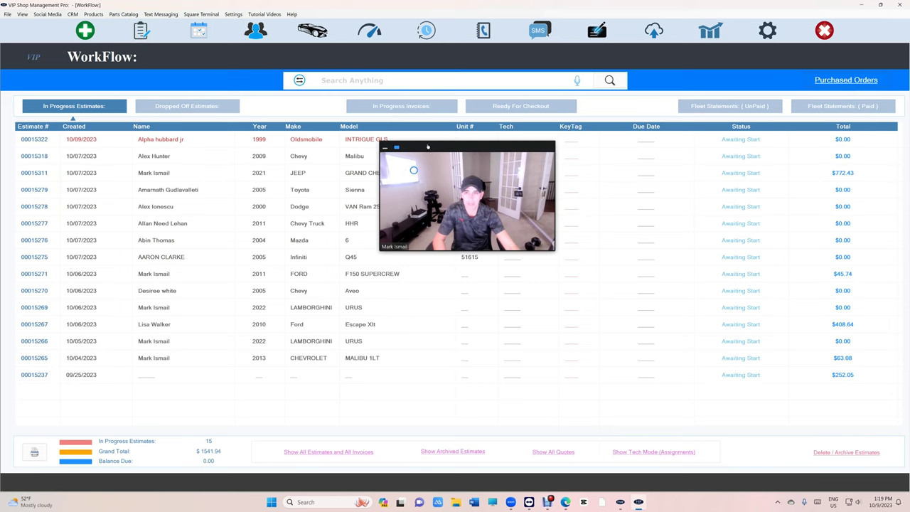
pyautogui.click(426, 107)
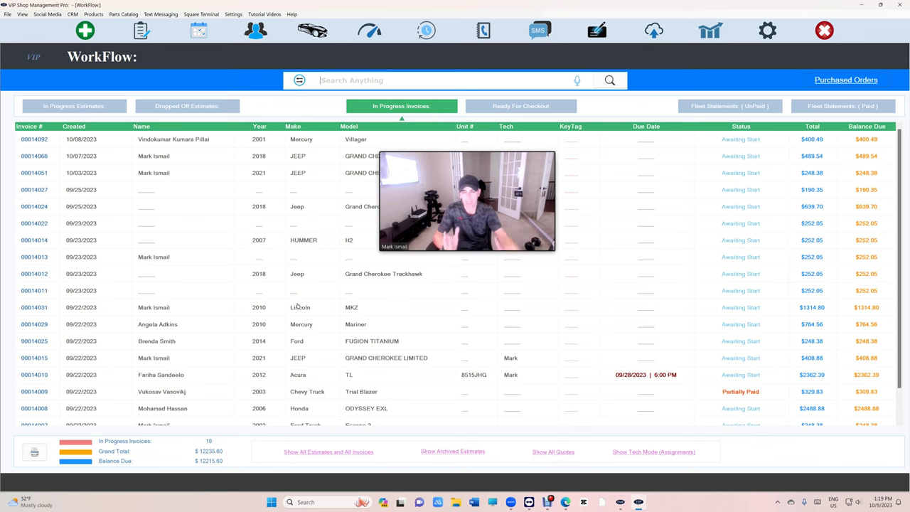
# Start a new estimate for a returning customer, searching for "all f" to open the All Fleet Auto Repair record for editing
pyautogui.click(85, 30)
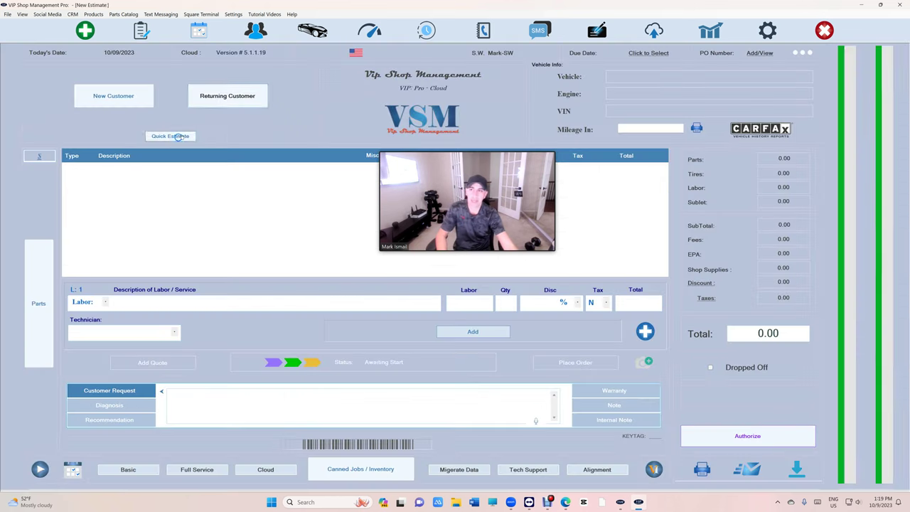
pyautogui.click(227, 96)
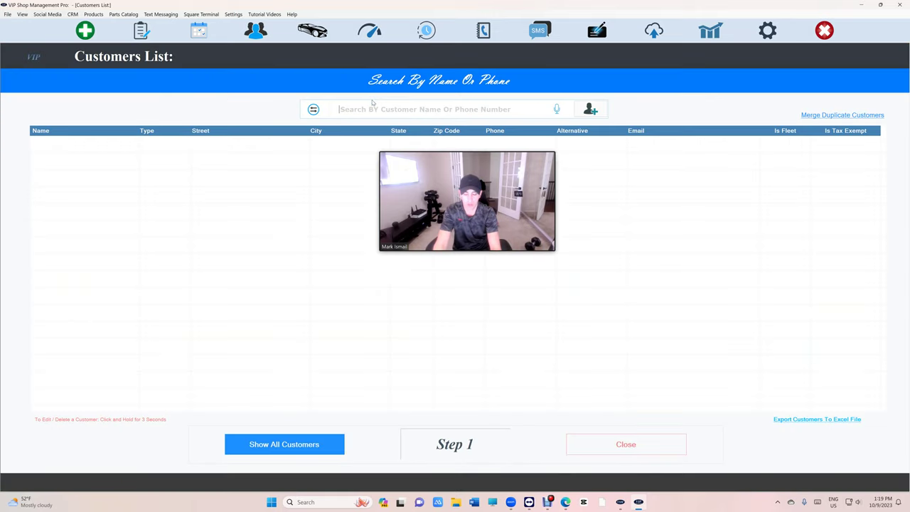
pyautogui.write('all f')
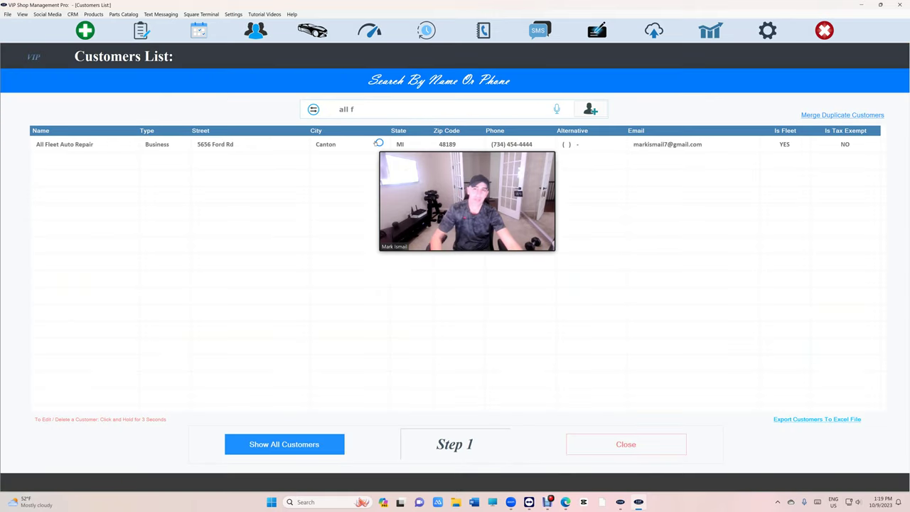
pyautogui.click(347, 144)
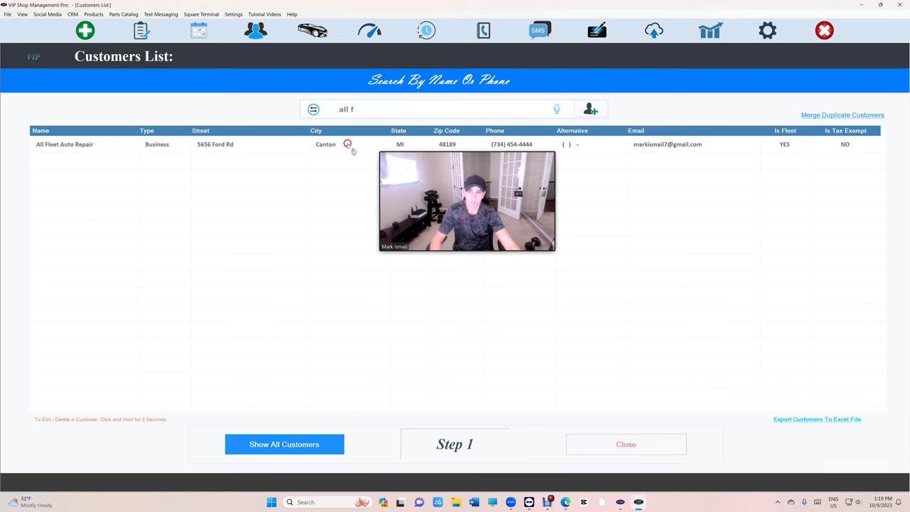
pyautogui.click(466, 329)
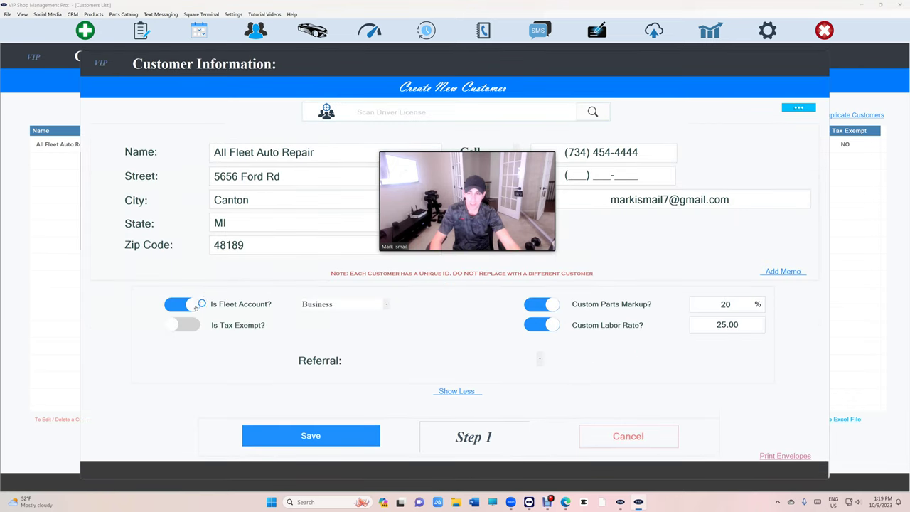
# Make sure the customer is enabled as a fleet account of type Business, and save the customer record
pyautogui.click(190, 305)
pyautogui.click(191, 305)
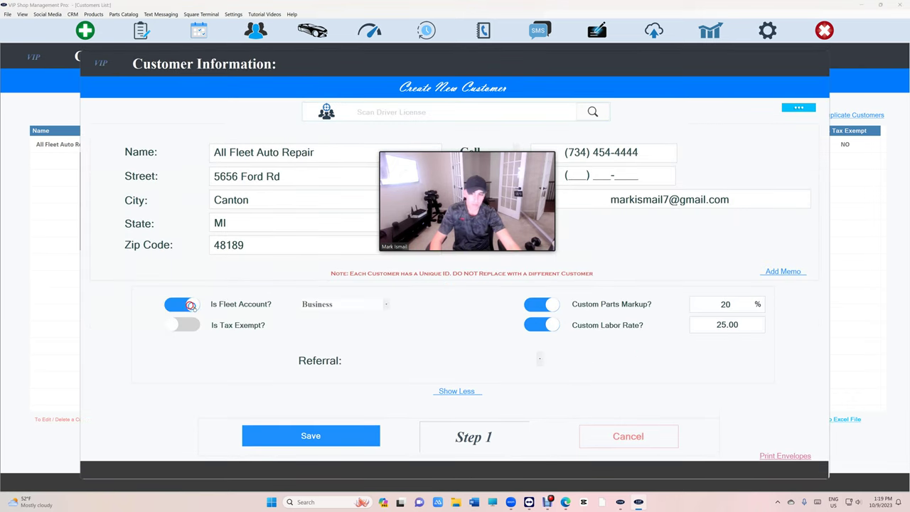
pyautogui.click(361, 306)
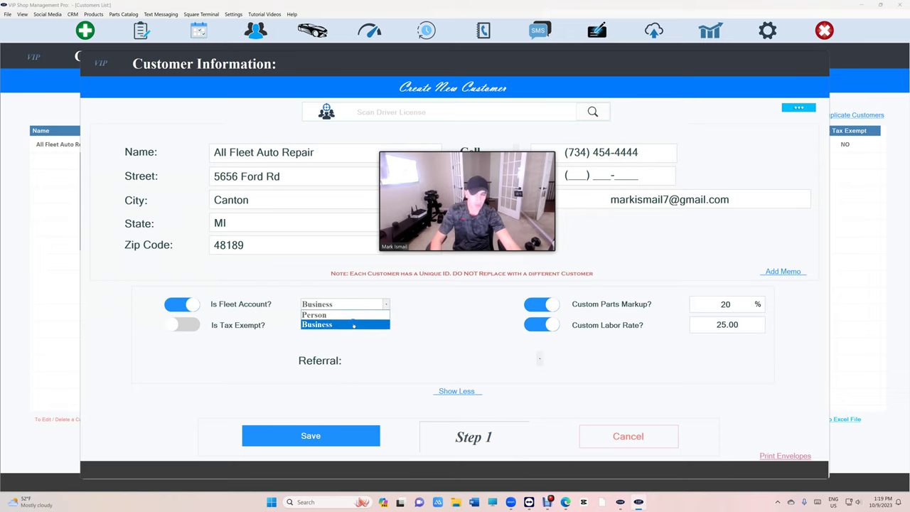
pyautogui.click(353, 324)
pyautogui.click(319, 432)
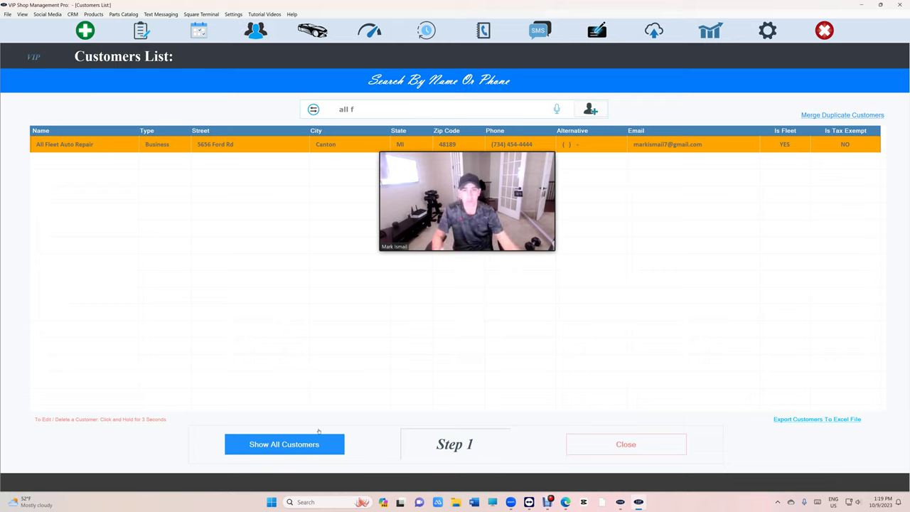
# Assign All Fleet Auto Repair's 2005 Ford Taurus SE to the estimate and add the Basic canned job
pyautogui.click(220, 143)
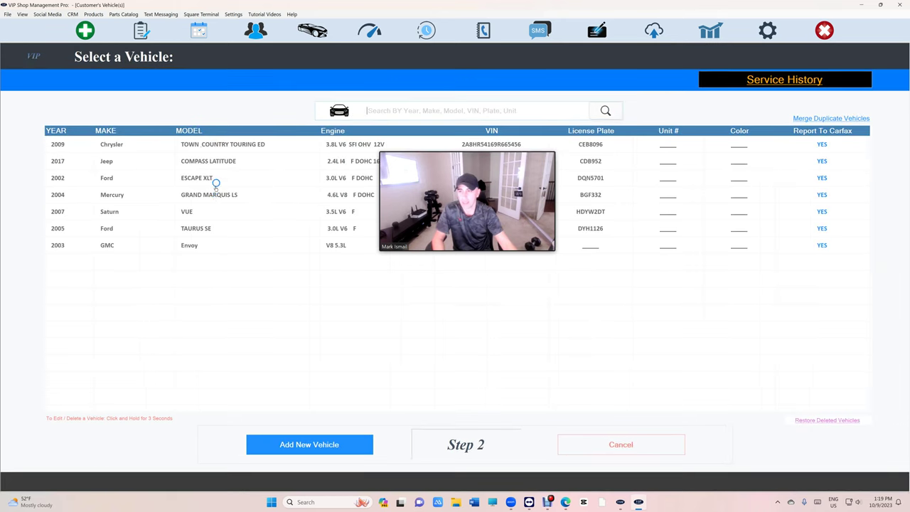
pyautogui.click(214, 228)
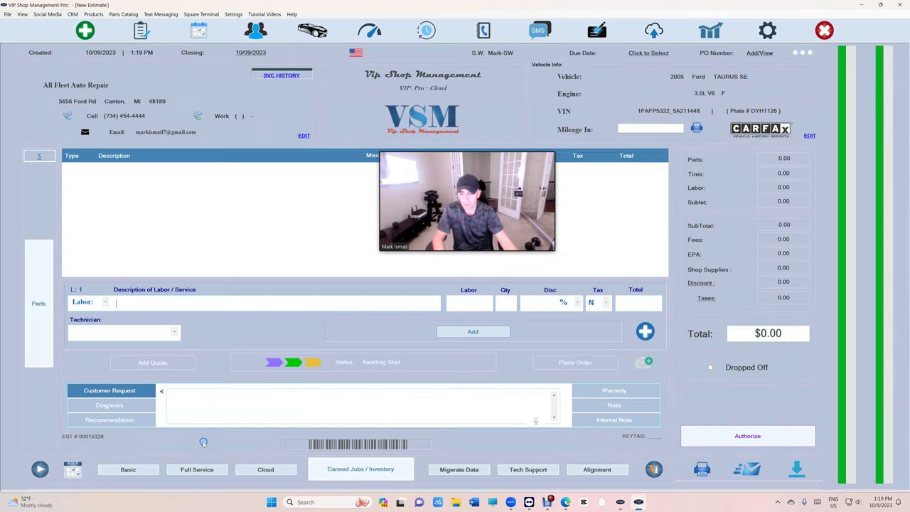
pyautogui.click(128, 469)
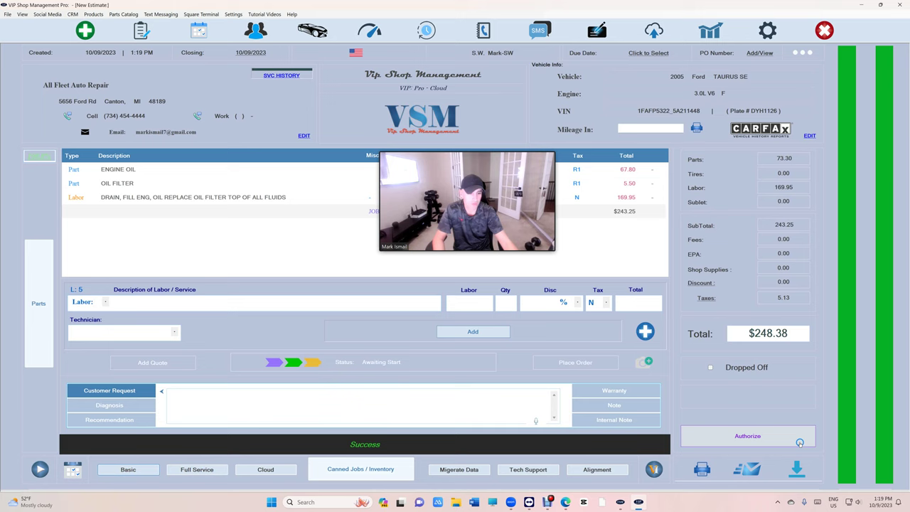
# Authorize the estimate and post the invoice to the customer's fleet statement
pyautogui.click(718, 435)
pyautogui.click(644, 269)
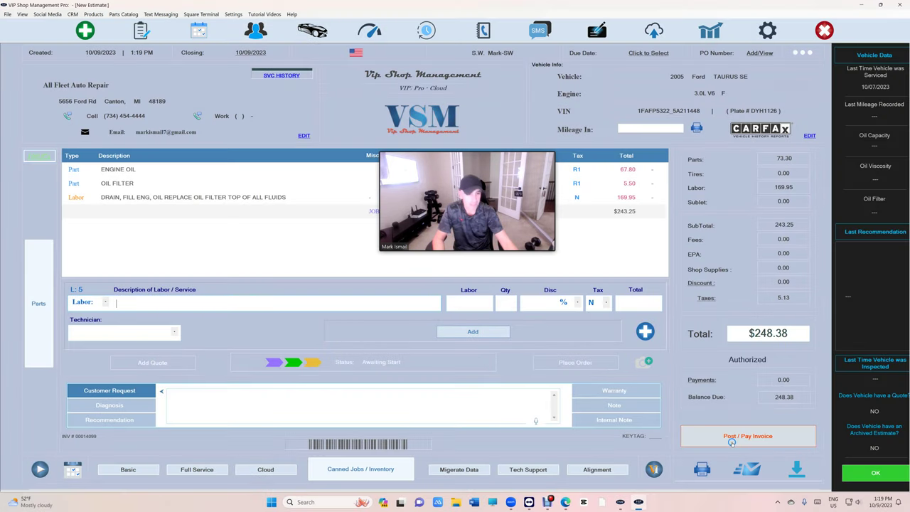
pyautogui.click(770, 439)
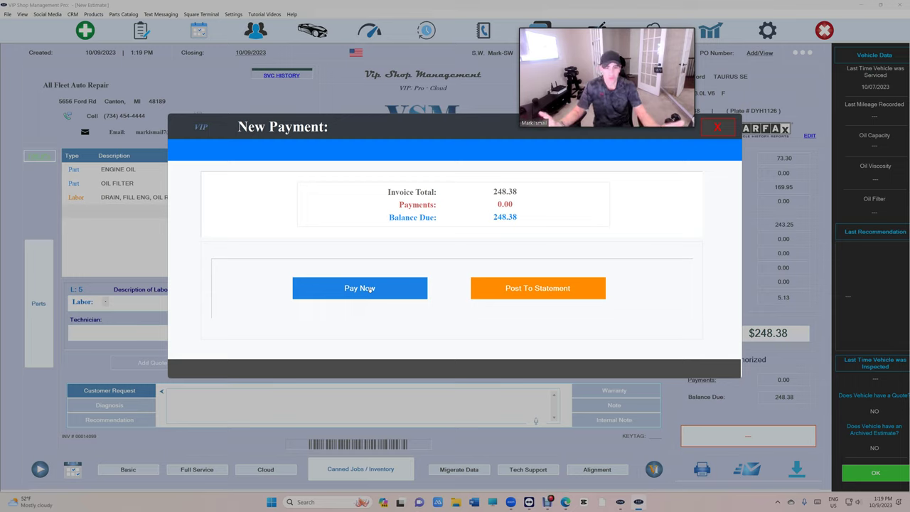
pyautogui.click(562, 297)
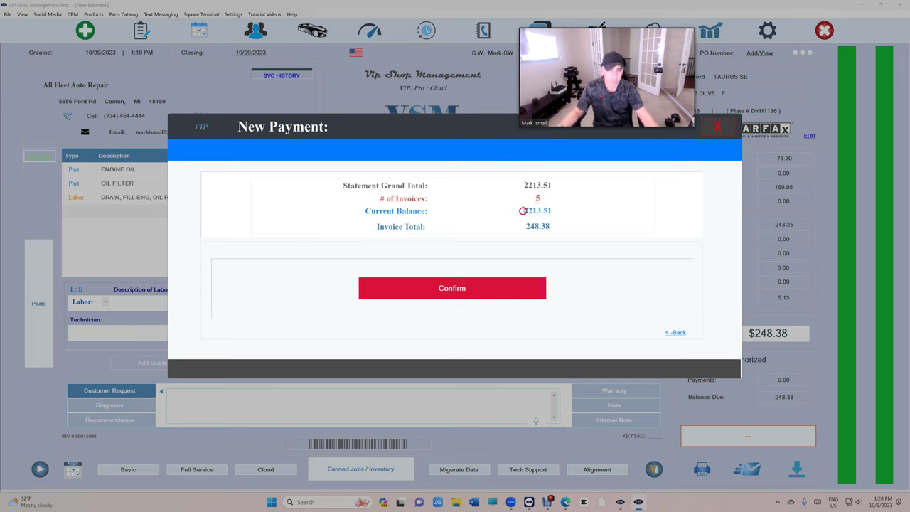
pyautogui.moveTo(522, 211); pyautogui.dragTo(551, 211)
pyautogui.click(487, 287)
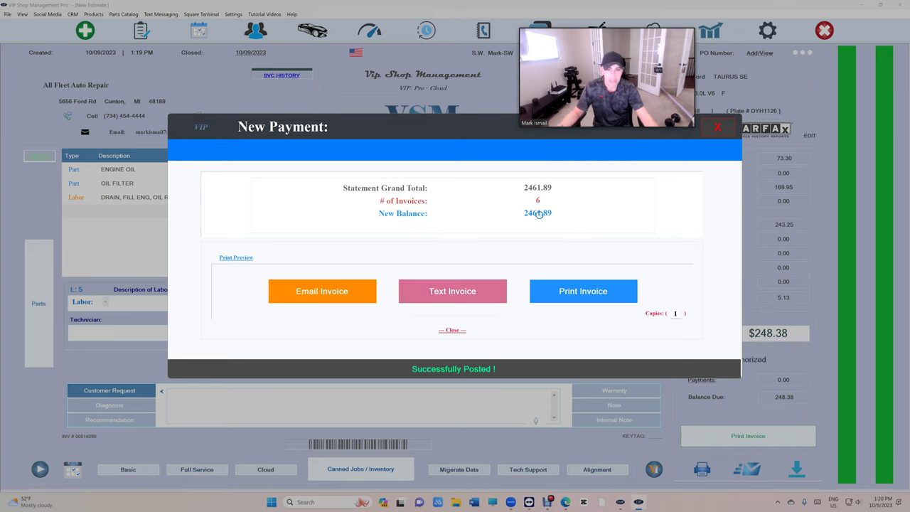
pyautogui.moveTo(518, 213); pyautogui.dragTo(553, 211)
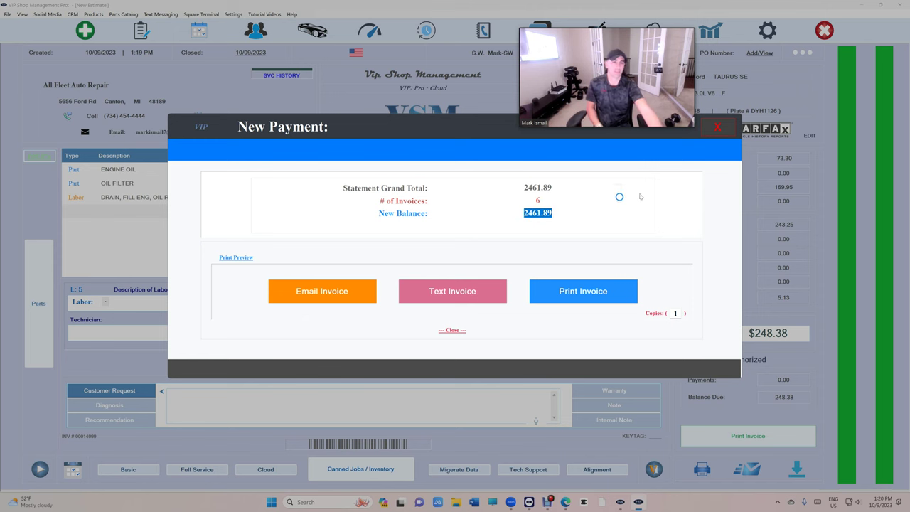
pyautogui.click(717, 126)
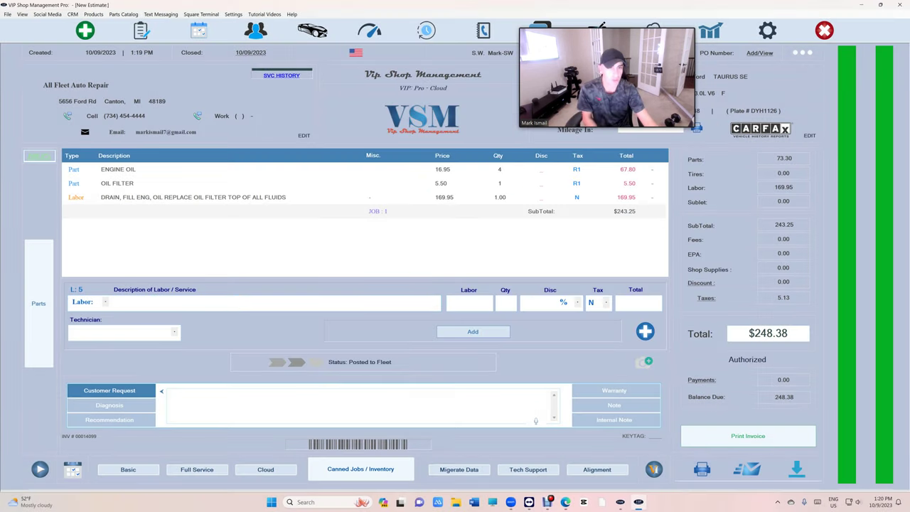
# Open All Fleet Auto Repair's statement among the unpaid fleet statements in the workflow
pyautogui.click(142, 31)
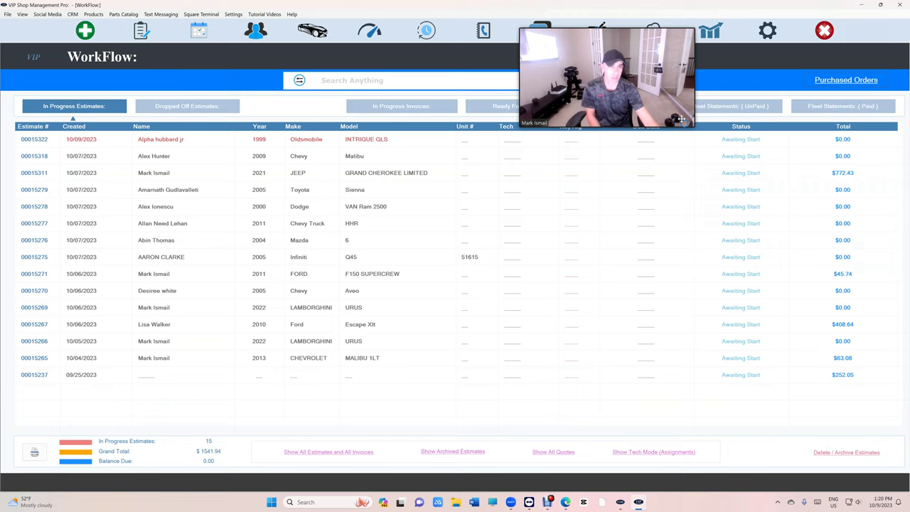
pyautogui.click(724, 108)
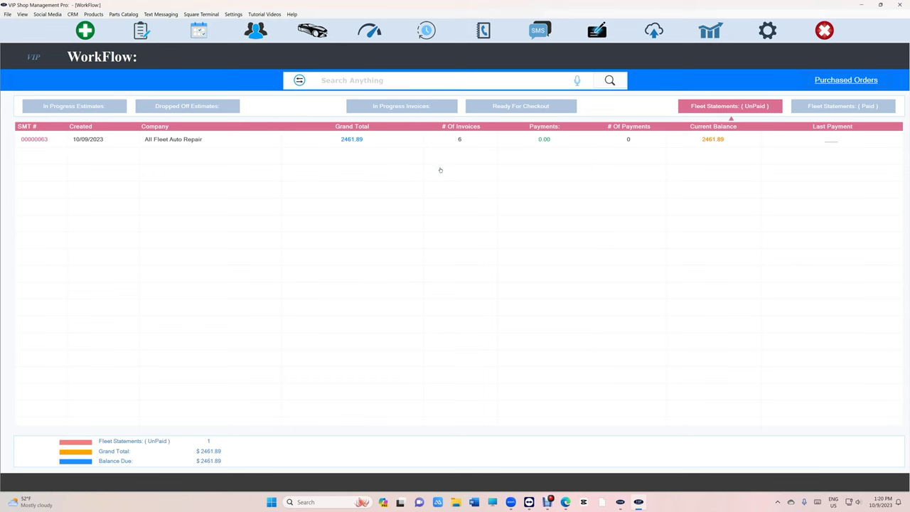
pyautogui.click(438, 141)
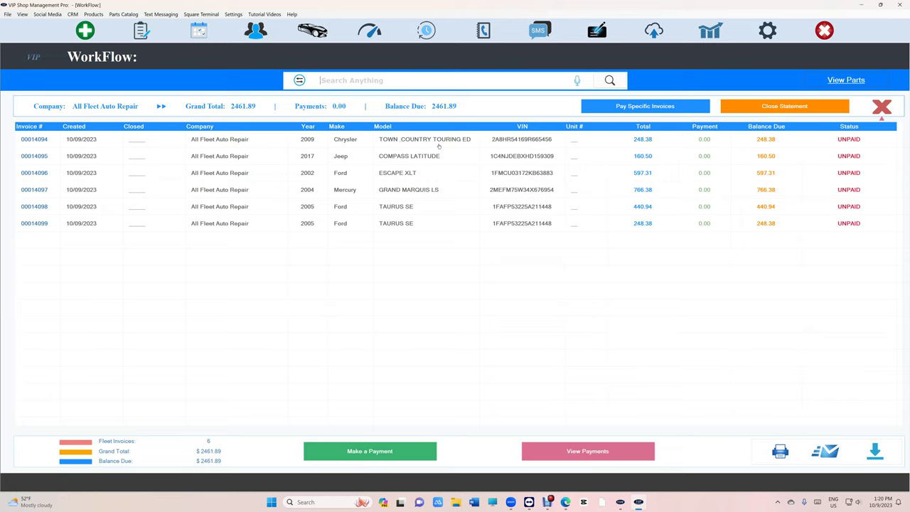
pyautogui.moveTo(476, 332); pyautogui.dragTo(469, 322)
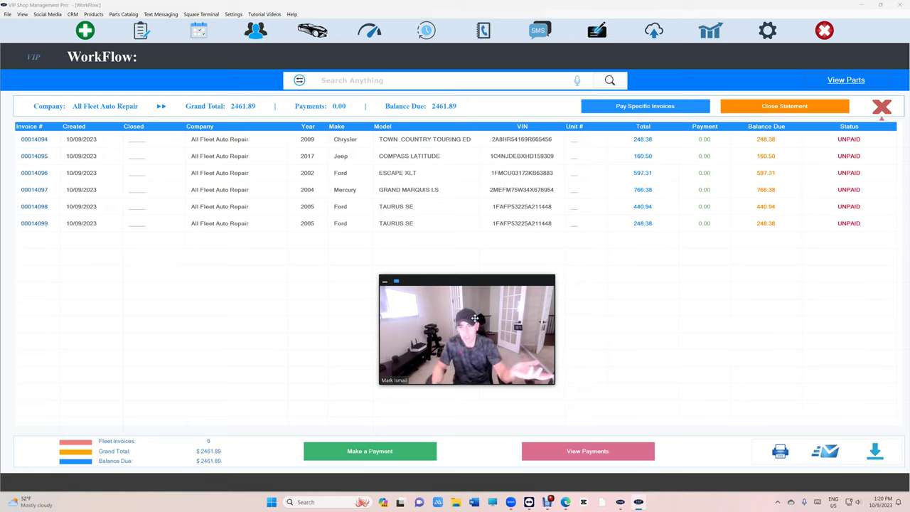
pyautogui.click(36, 190)
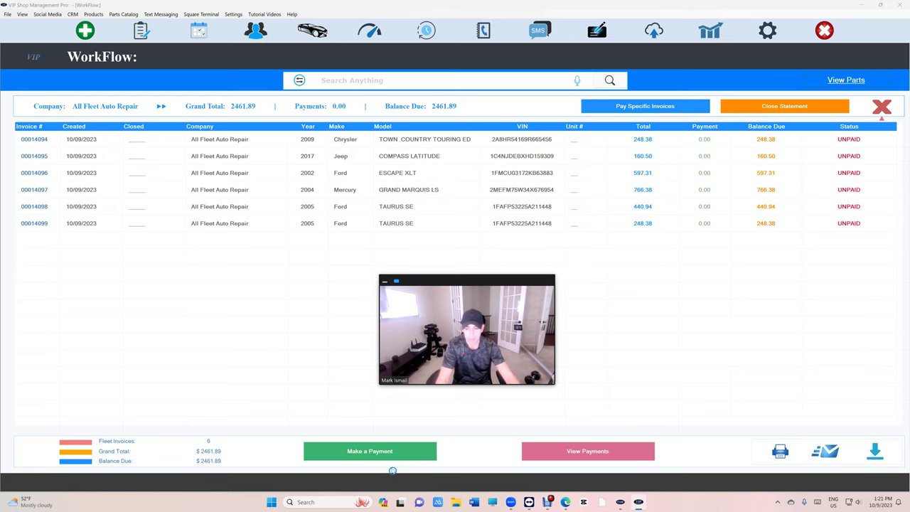
# Record a 1000.00 cash payment against the All Fleet Auto Repair statement
pyautogui.click(390, 453)
pyautogui.write('1000.00')
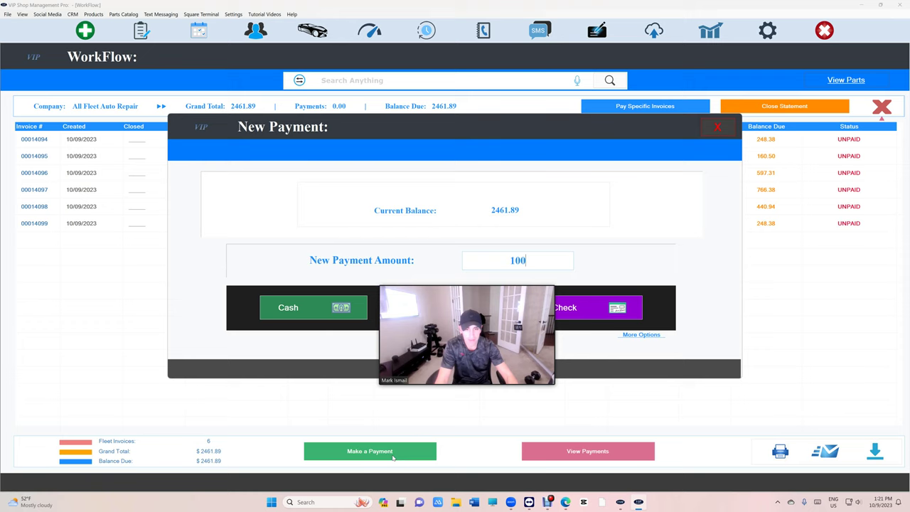
pyautogui.click(313, 307)
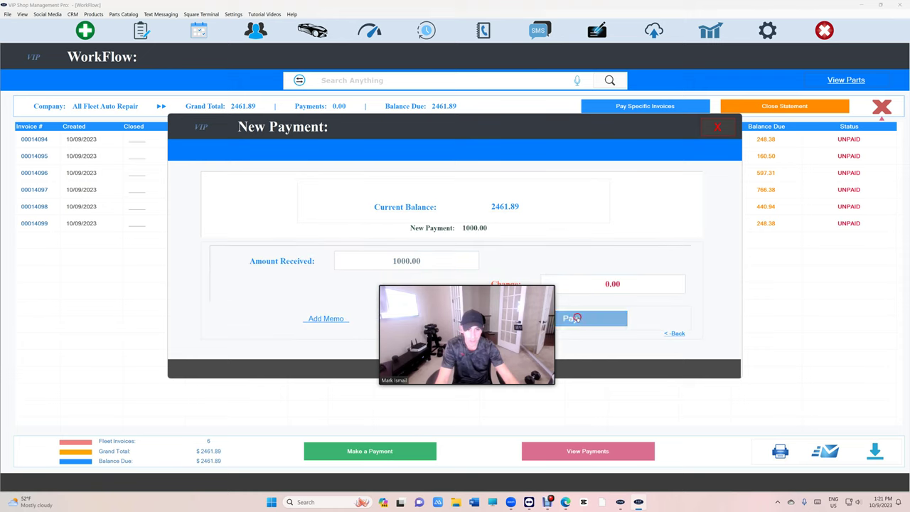
pyautogui.click(591, 319)
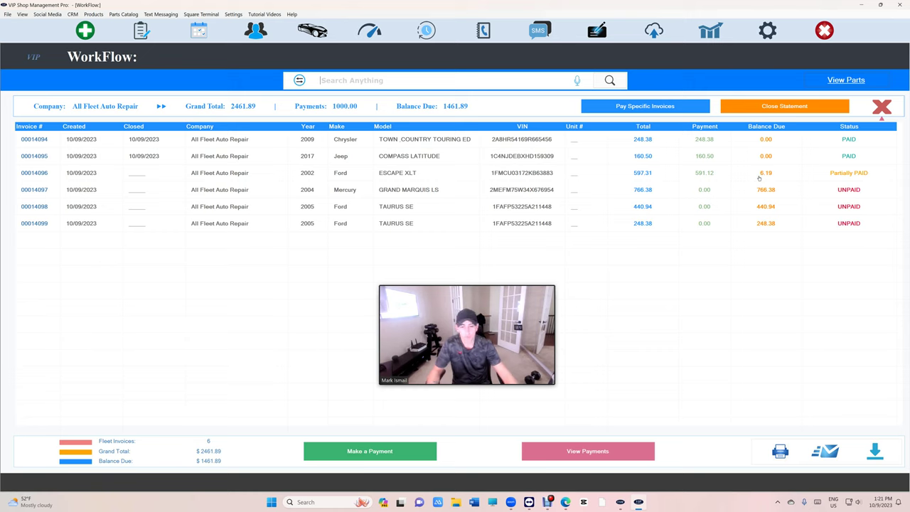
# Delete the 1000.00 cash payment from the statement's payment records
pyautogui.click(576, 453)
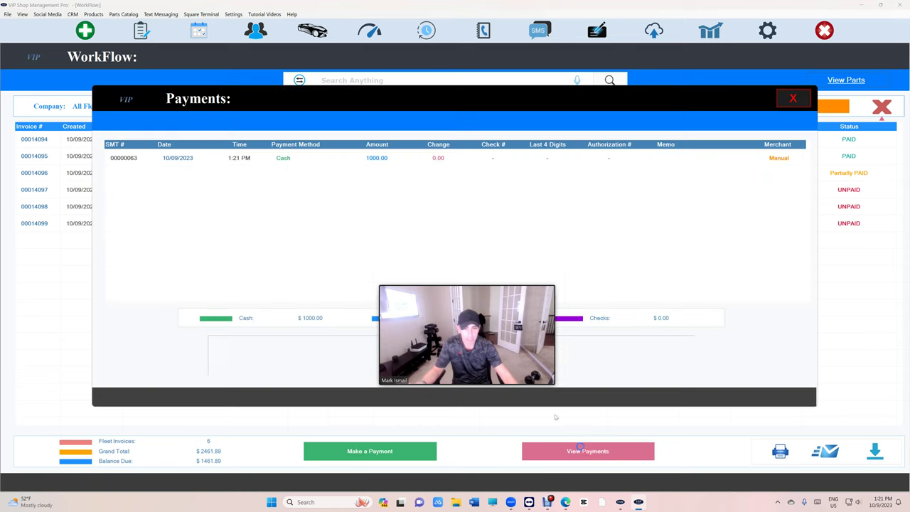
pyautogui.click(483, 159)
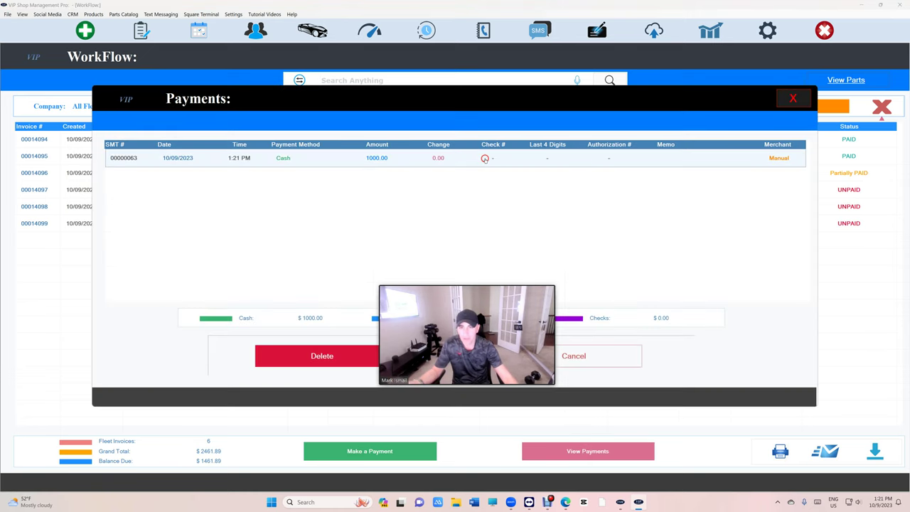
pyautogui.click(349, 352)
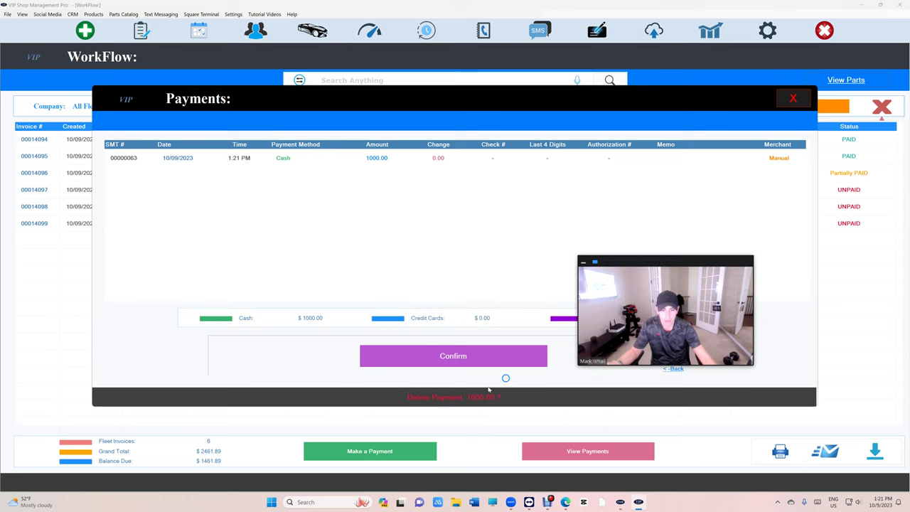
pyautogui.click(455, 356)
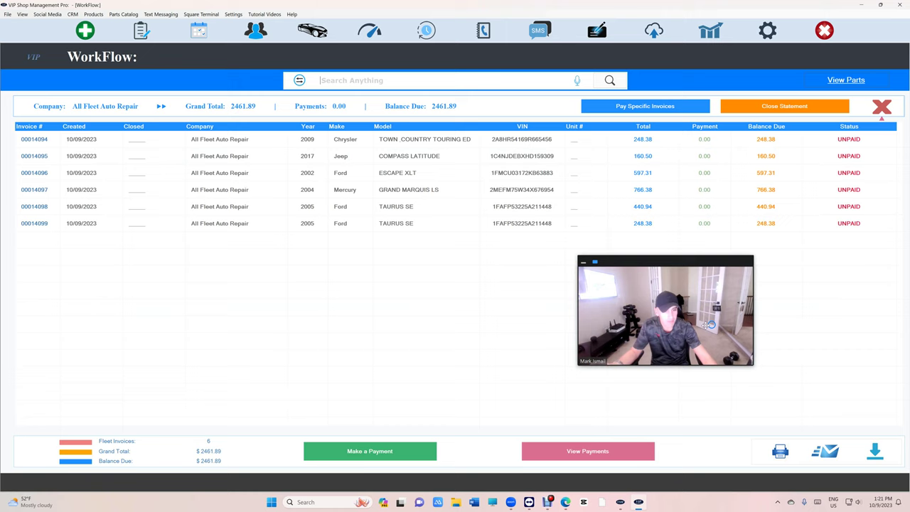
# Record a new payment of 1000 against the unpaid balance of the All Fleet Auto Repair statement
pyautogui.moveTo(705, 325); pyautogui.dragTo(535, 309)
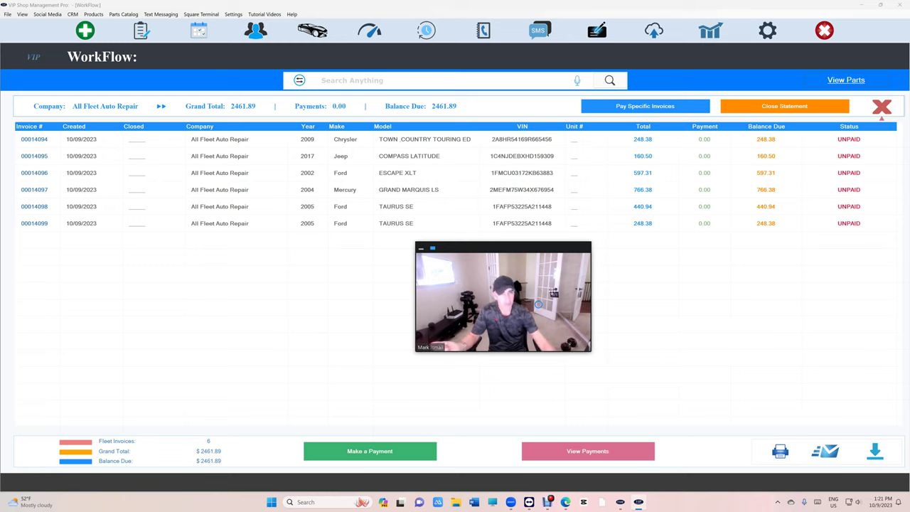
pyautogui.click(383, 450)
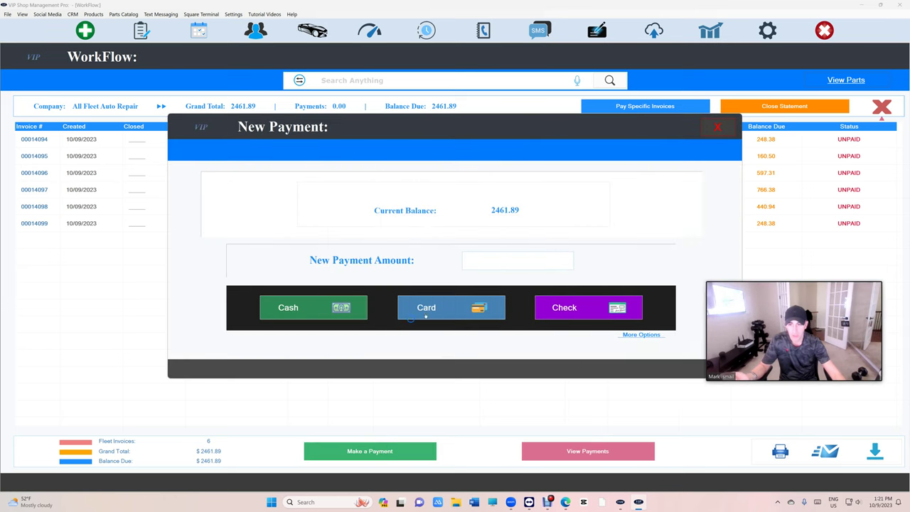
pyautogui.write('1000')
pyautogui.click(548, 320)
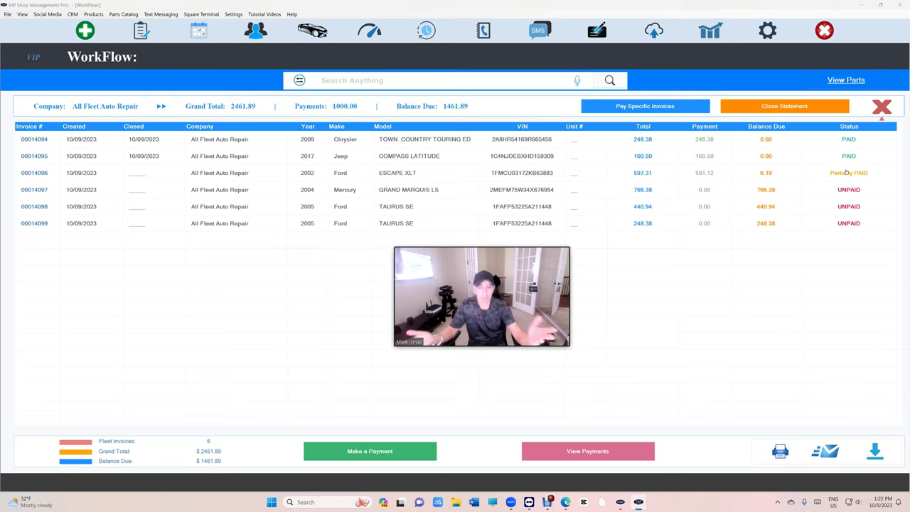
pyautogui.click(774, 107)
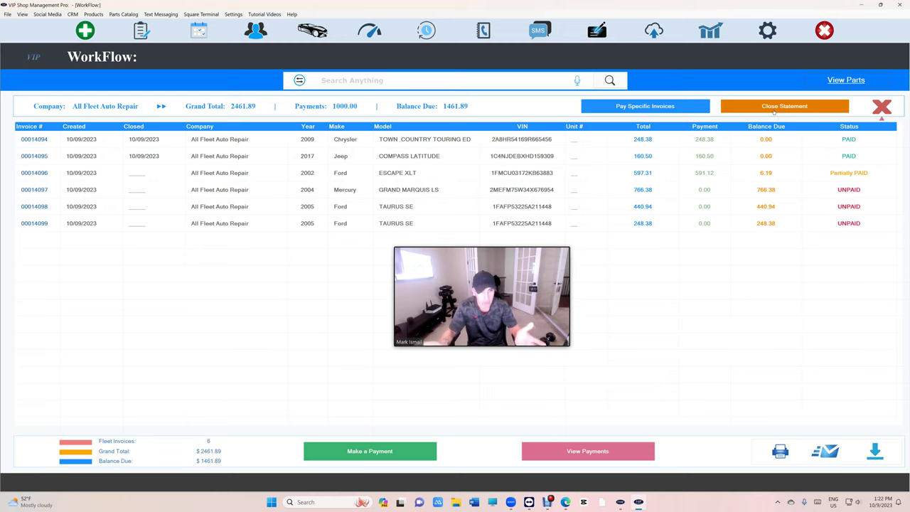
# Record a 6.19 check payment with check number 515 against the All Fleet Auto Repair statement
pyautogui.click(773, 108)
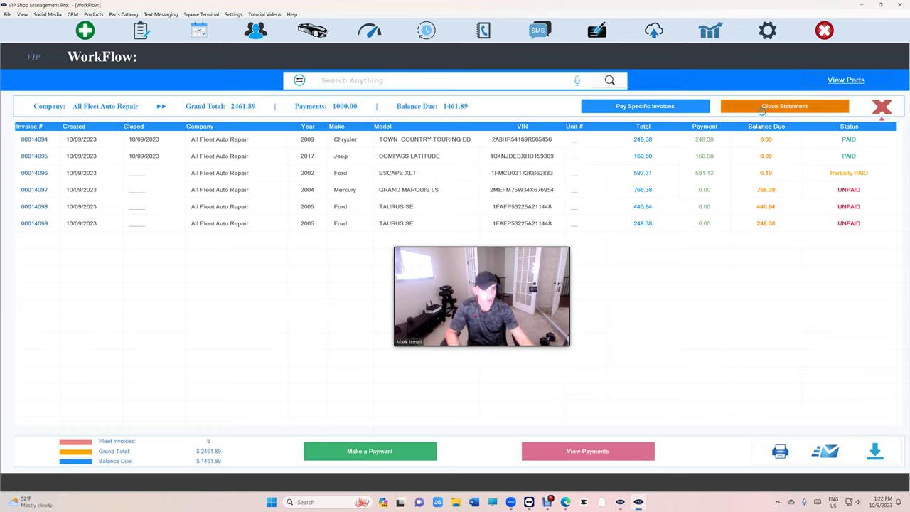
pyautogui.click(411, 457)
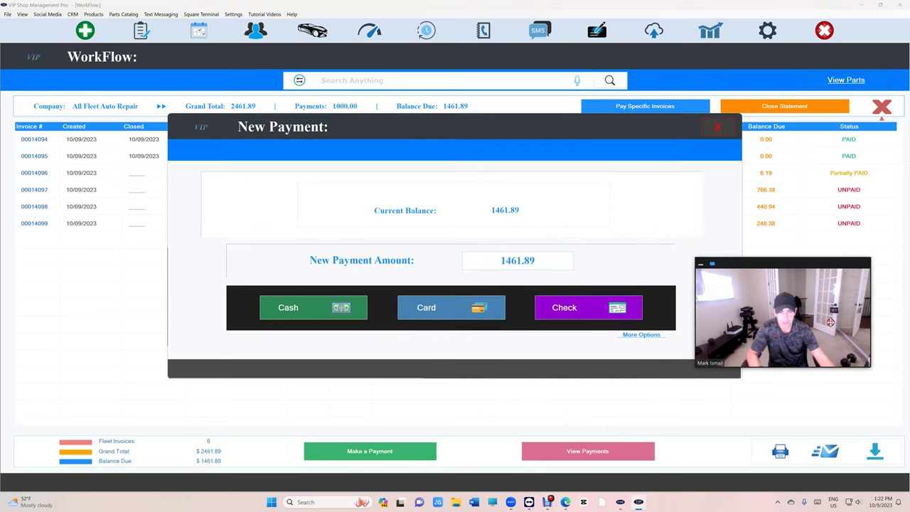
pyautogui.click(544, 260)
pyautogui.write('6.')
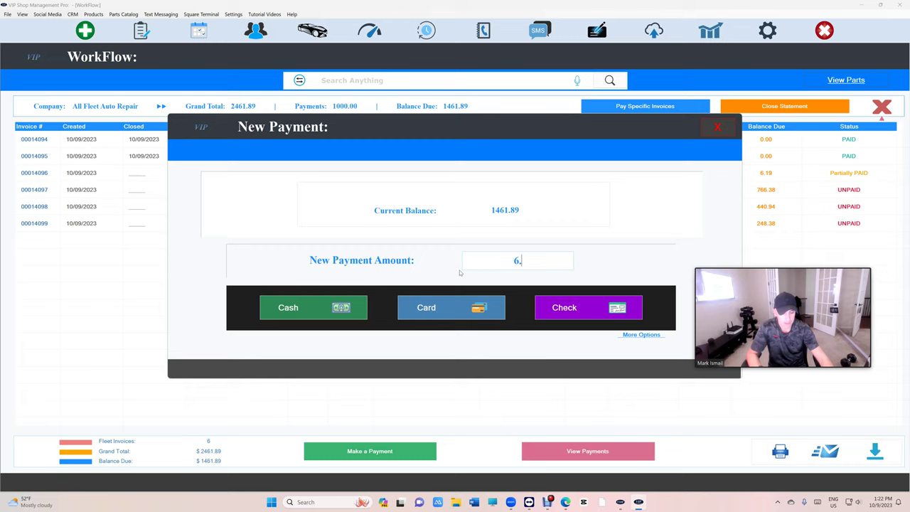
pyautogui.write('19')
pyautogui.click(544, 307)
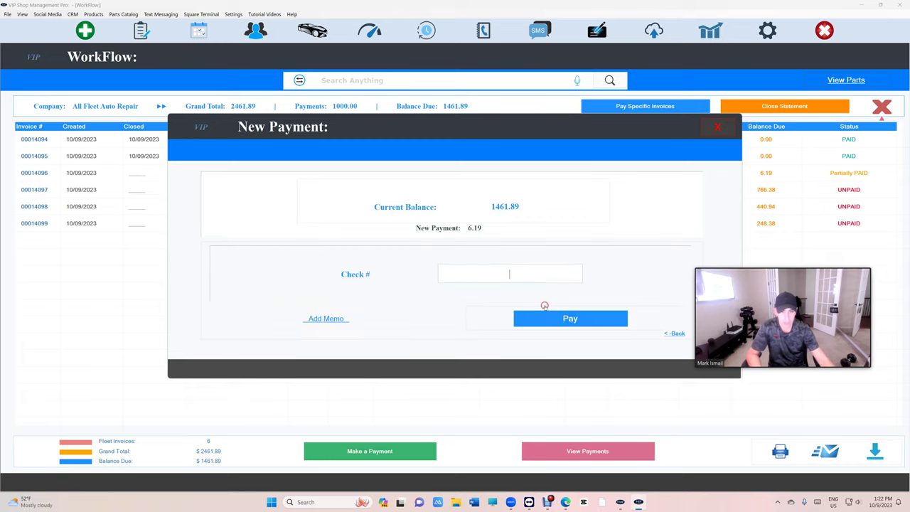
pyautogui.write('515')
pyautogui.click(602, 319)
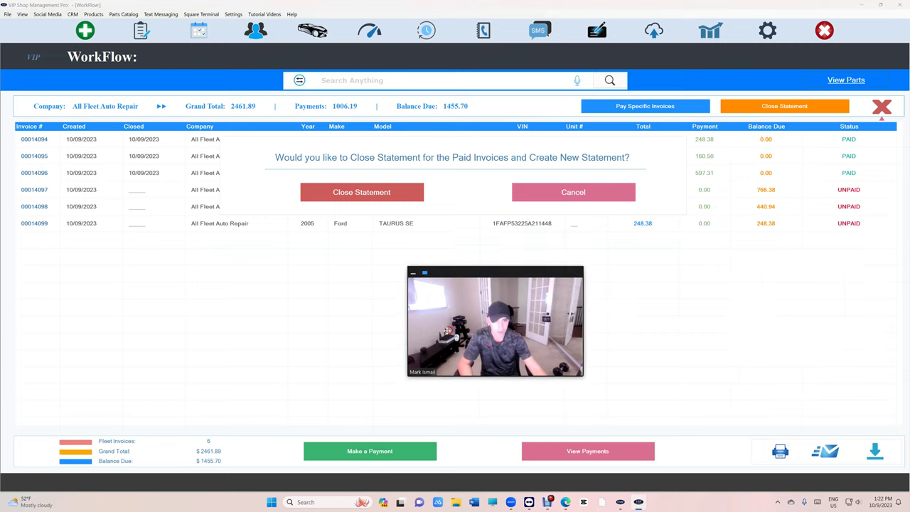
# Close the All Fleet Auto Repair statement for the paid invoices and create a new statement for the unpaid ones
pyautogui.moveTo(447, 330); pyautogui.dragTo(437, 333)
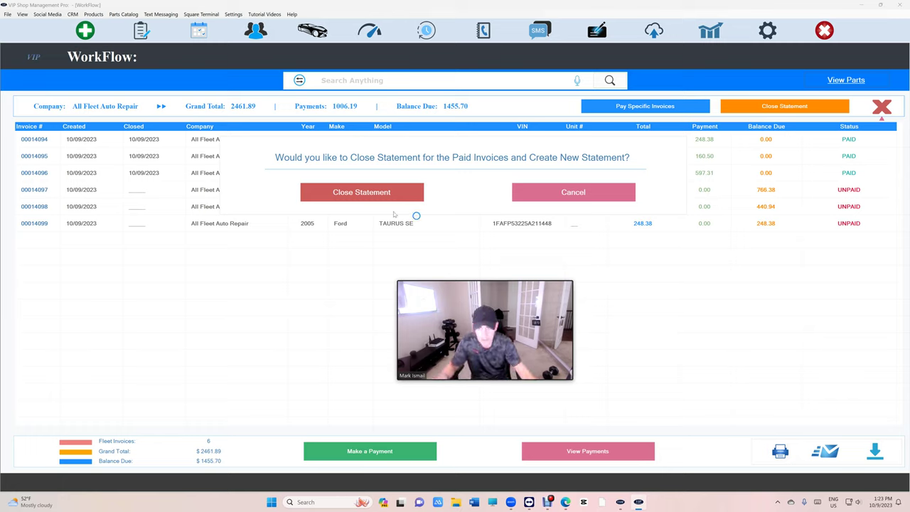
pyautogui.click(374, 192)
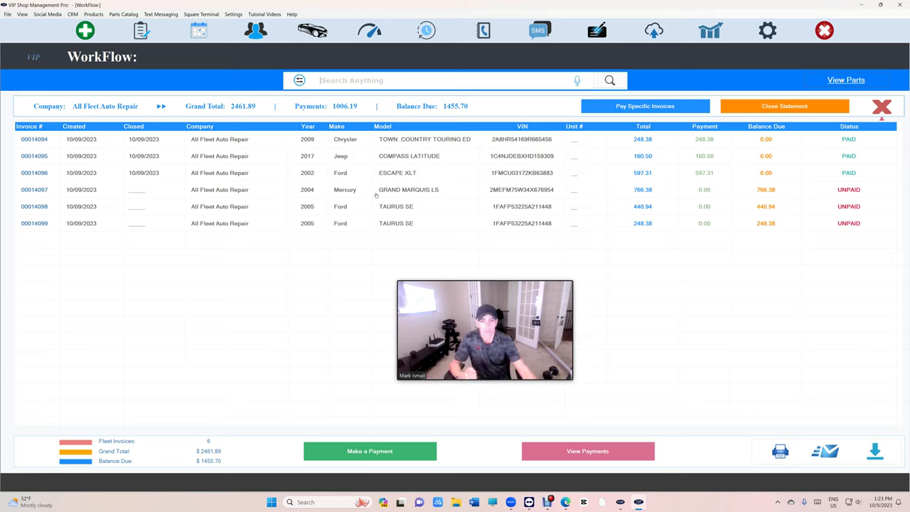
pyautogui.click(760, 114)
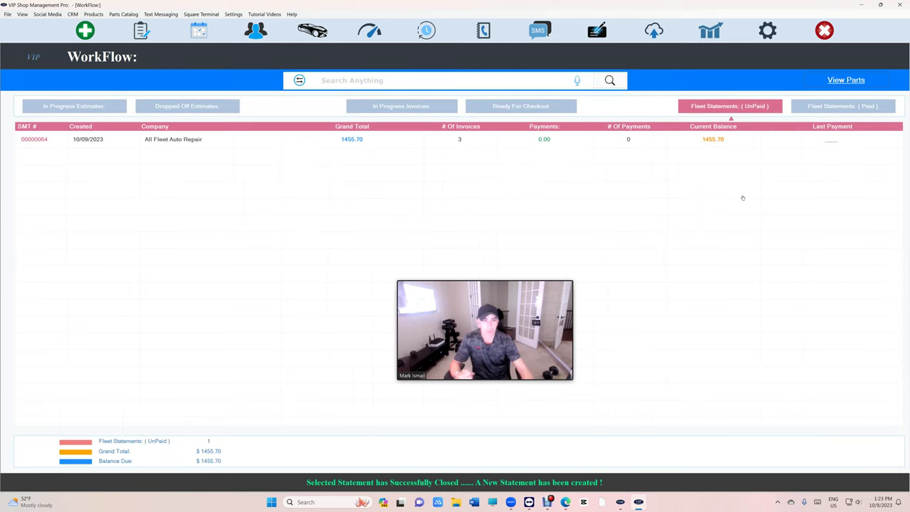
# Compare the invoices on All Fleet Auto Repair's new unpaid statement with those on its closed statement among the paid fleet statements
pyautogui.click(591, 137)
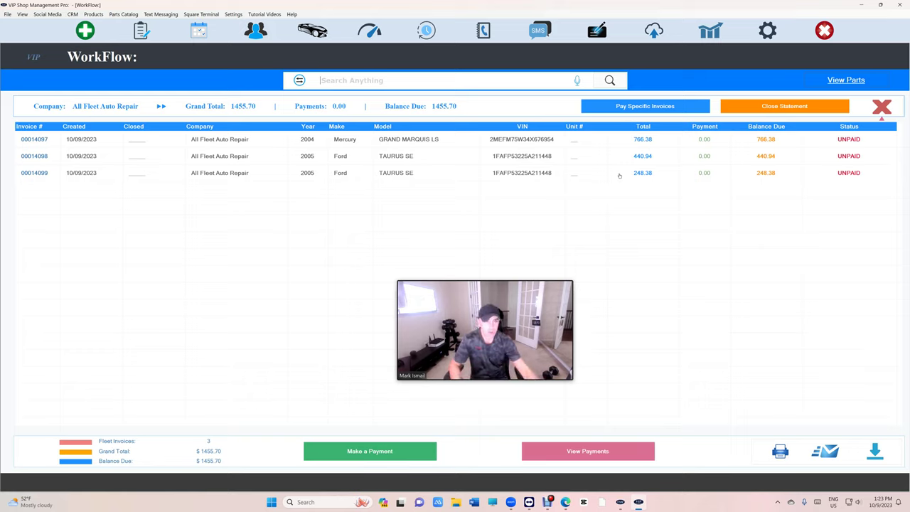
pyautogui.click(785, 106)
pyautogui.click(812, 108)
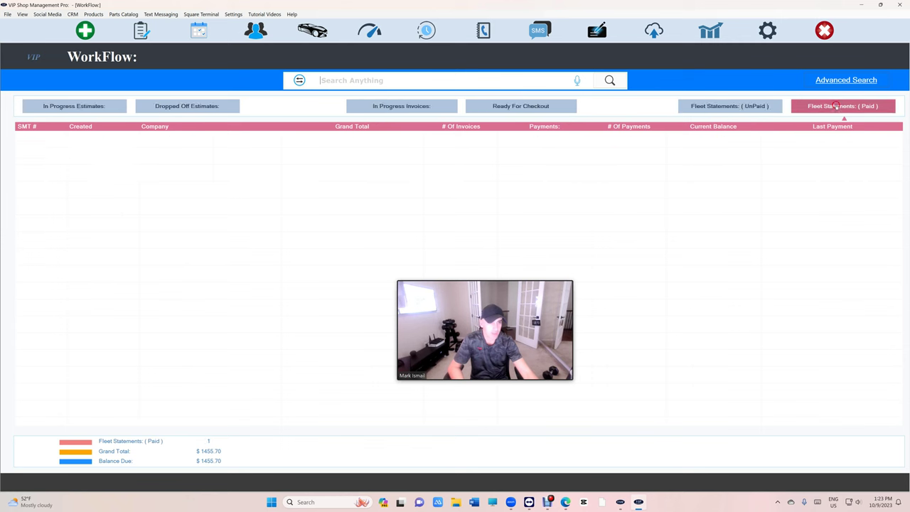
pyautogui.click(594, 142)
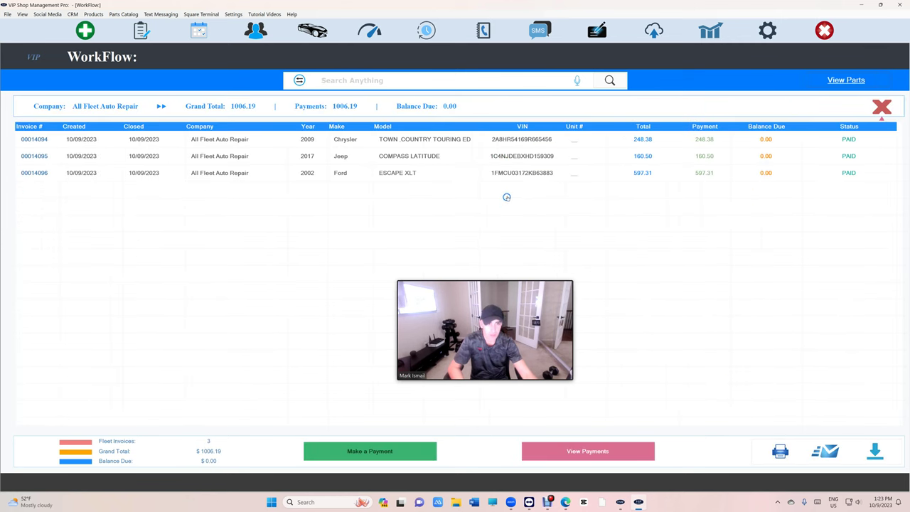
pyautogui.click(32, 139)
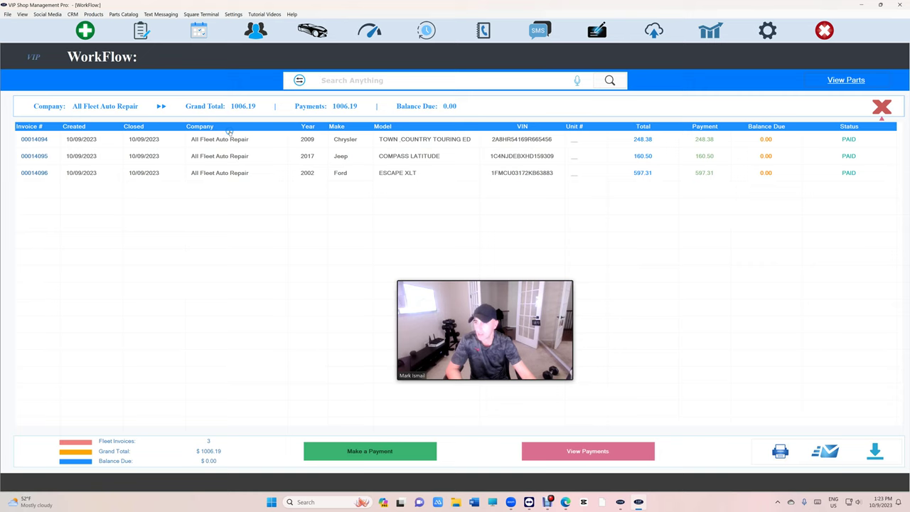
pyautogui.click(881, 106)
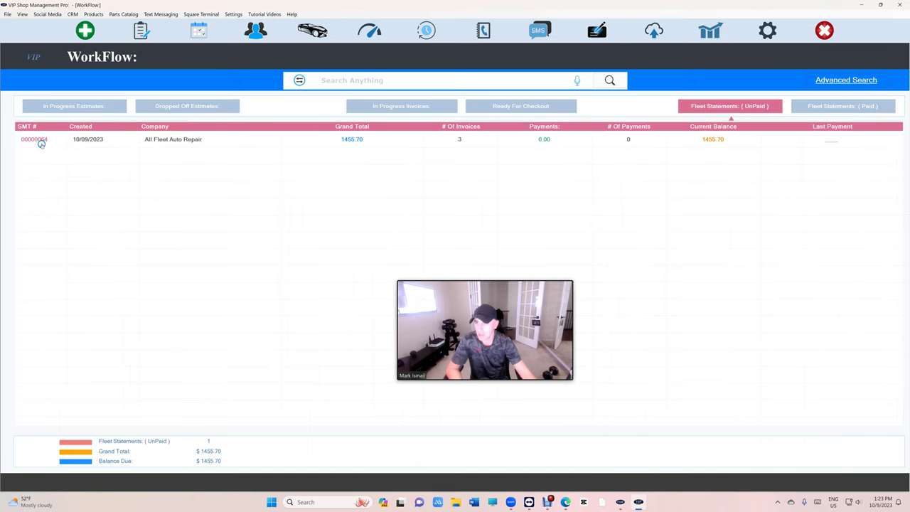
pyautogui.click(842, 105)
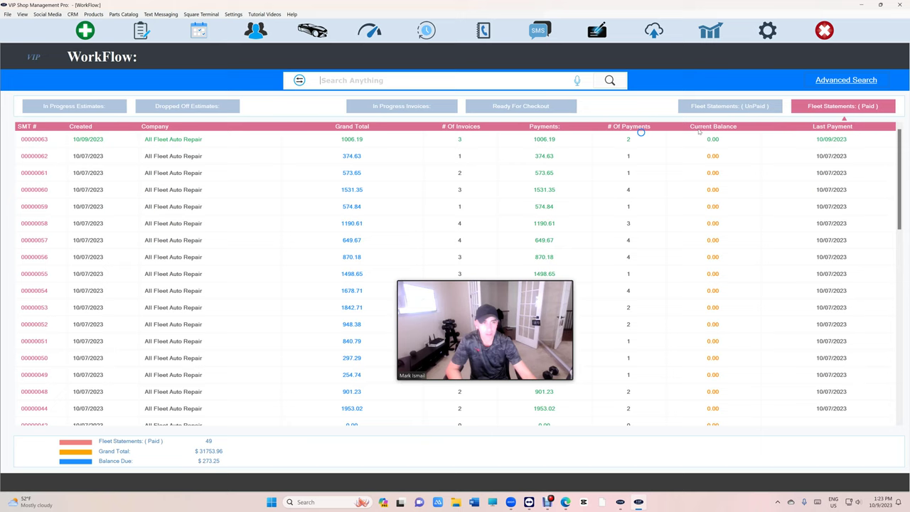
pyautogui.click(715, 107)
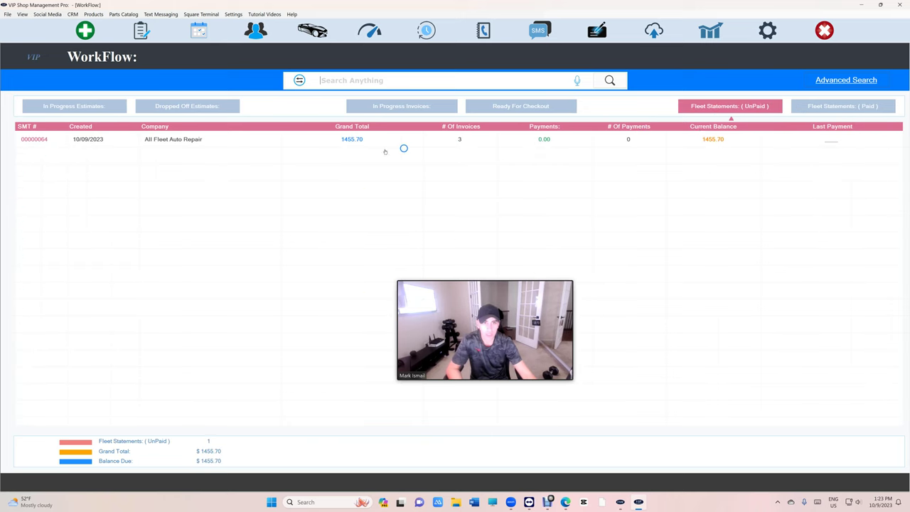
# Open All Fleet Auto Repair's unpaid statement and try to close it without any payment
pyautogui.click(54, 141)
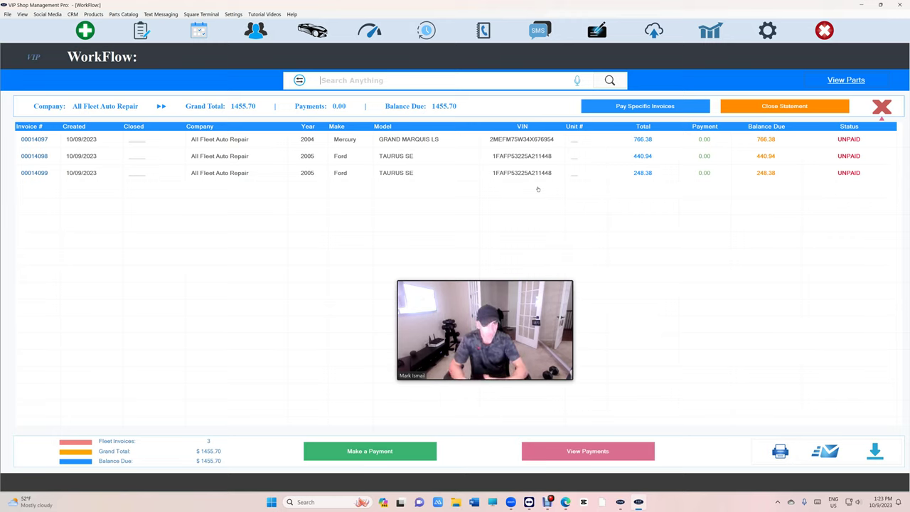
pyautogui.click(810, 107)
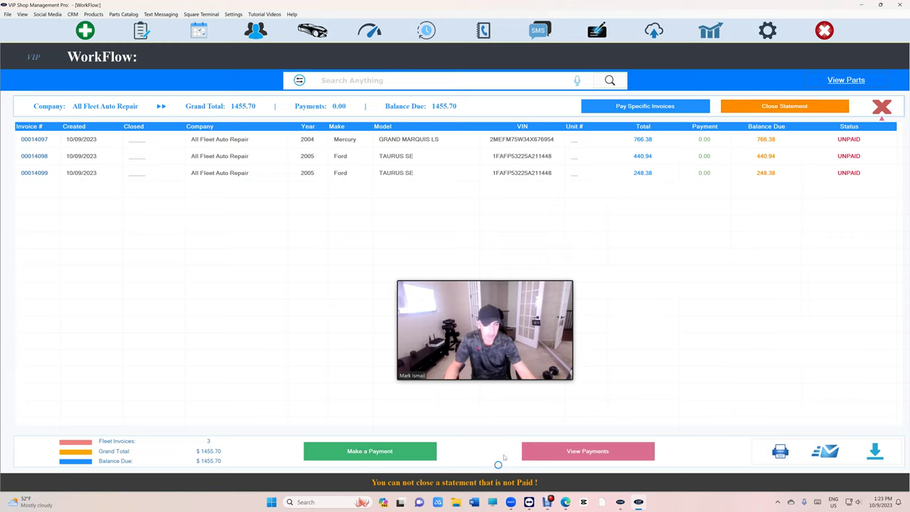
pyautogui.moveTo(491, 354); pyautogui.dragTo(512, 296)
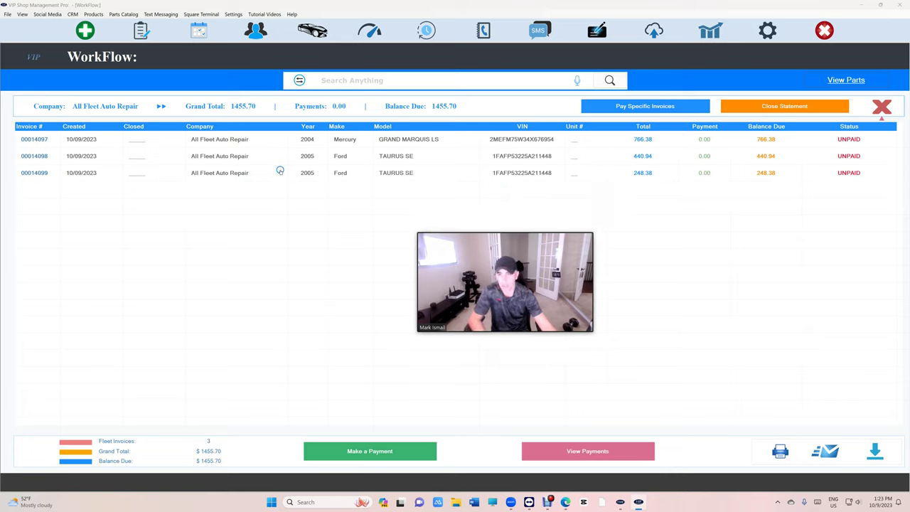
# Pay only the two Ford TAURUS SE invoices on the statement, 689.32 in total, by check with check number 514515
pyautogui.click(615, 106)
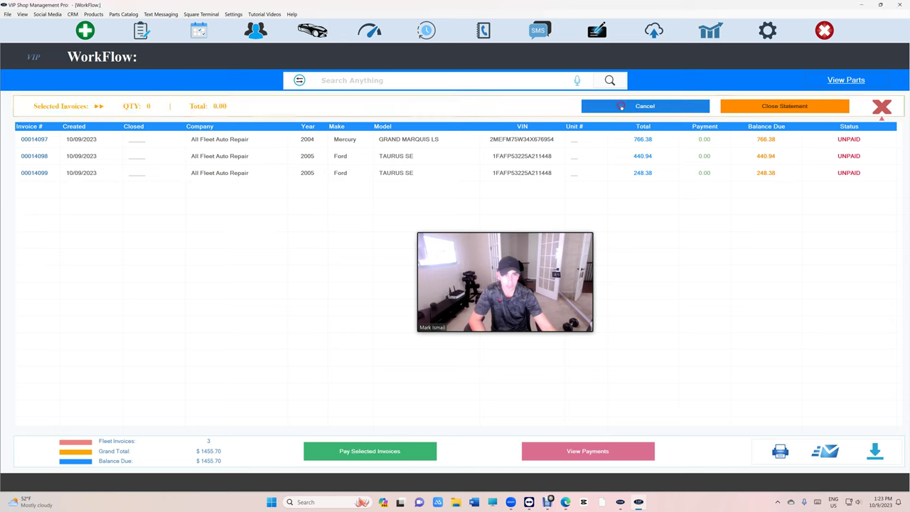
pyautogui.click(478, 155)
pyautogui.click(474, 173)
pyautogui.click(369, 451)
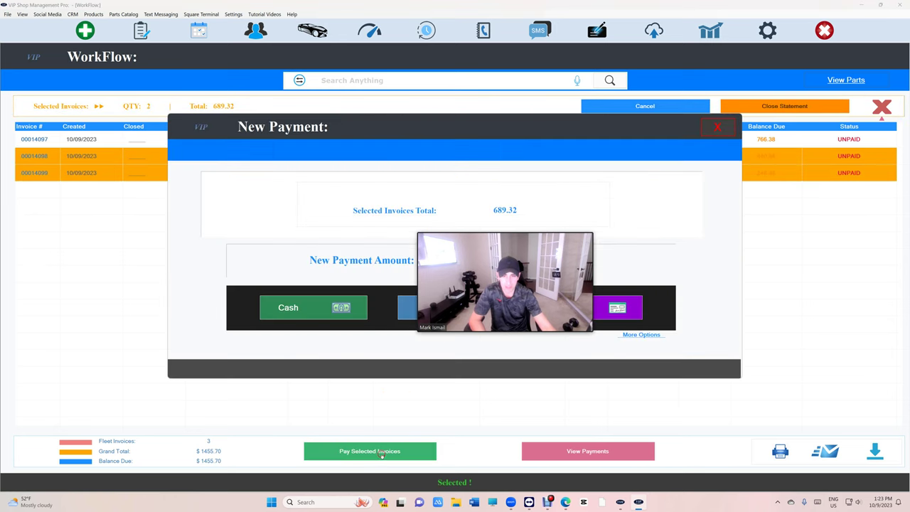
pyautogui.moveTo(459, 261); pyautogui.dragTo(762, 304)
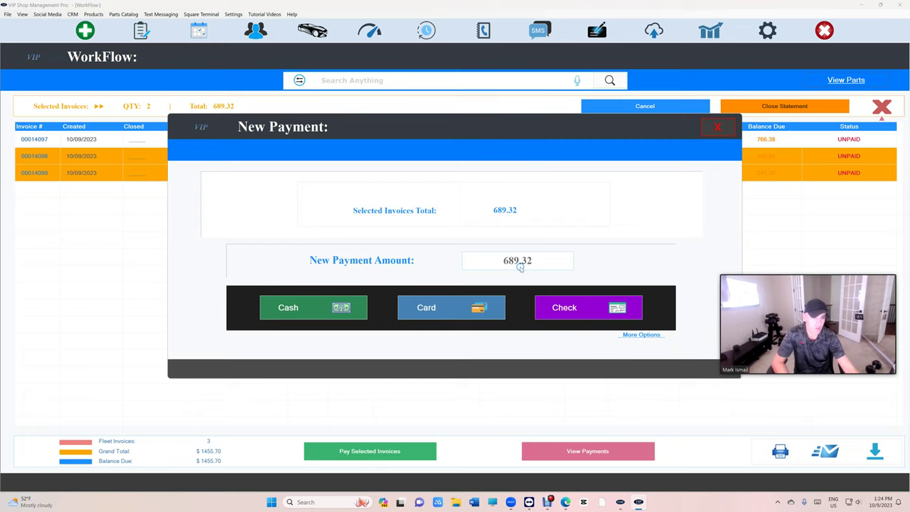
pyautogui.click(564, 307)
pyautogui.write('514515')
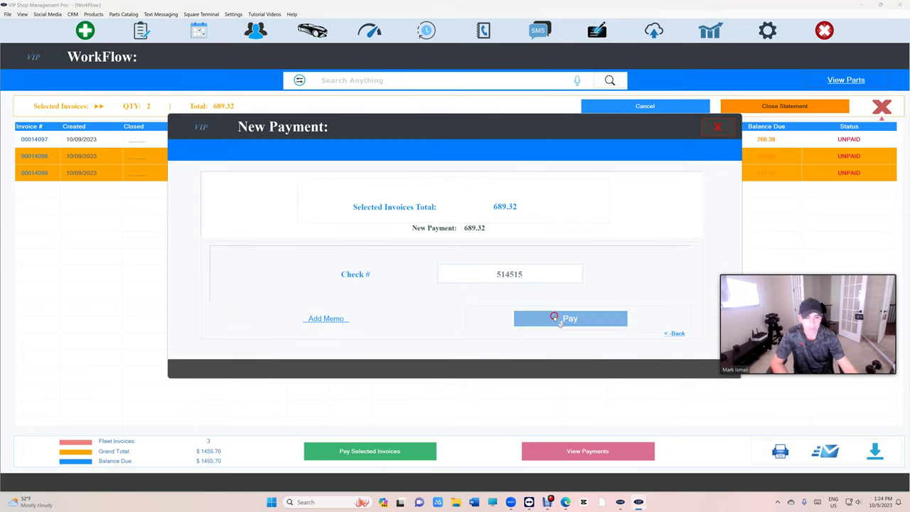
pyautogui.click(555, 319)
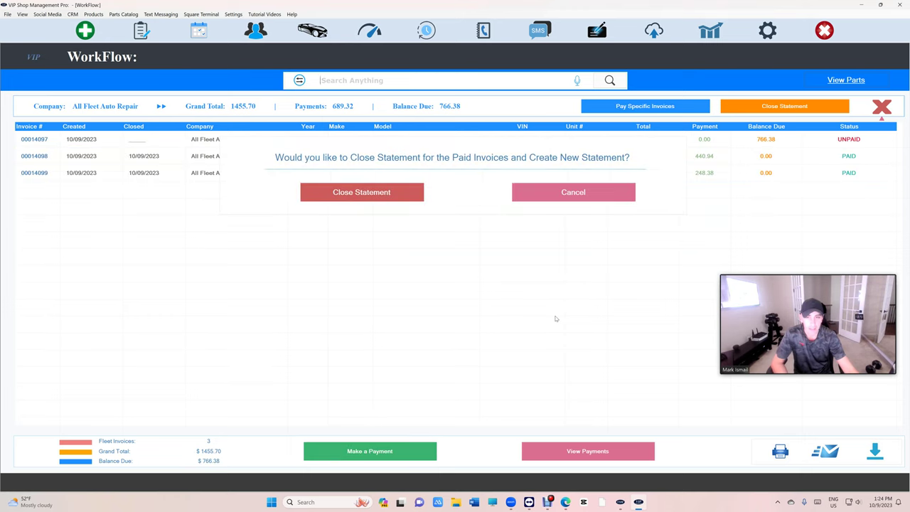
# Close the statement for the two paid TAURUS SE invoices and open the new statement holding the remaining invoice
pyautogui.click(353, 193)
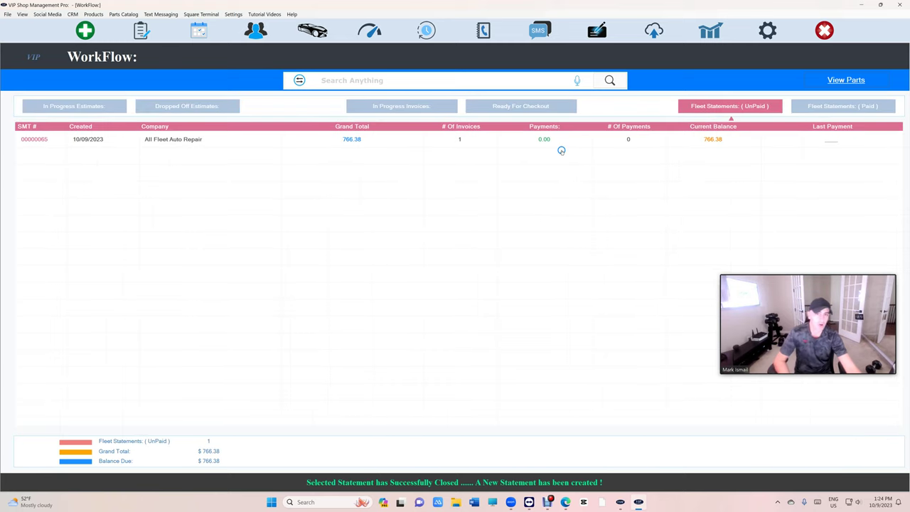
pyautogui.doubleClick(563, 139)
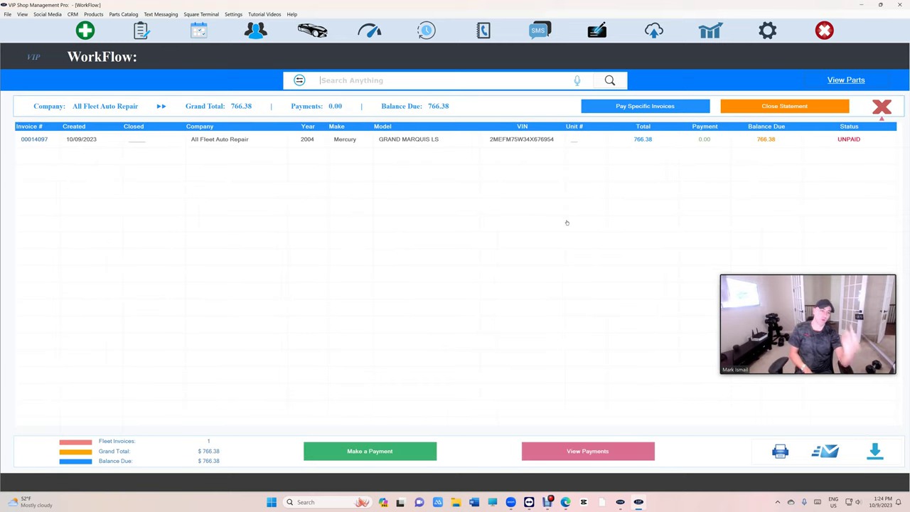
pyautogui.moveTo(789, 328); pyautogui.dragTo(419, 281)
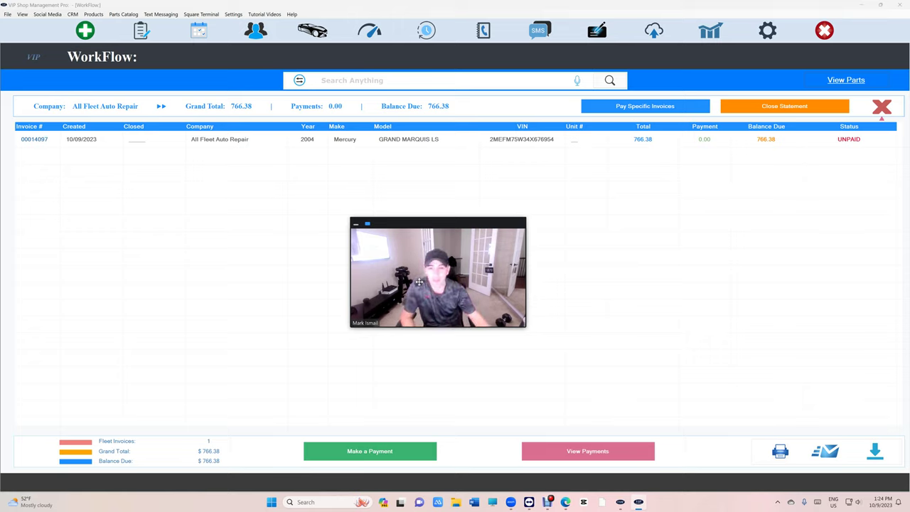
pyautogui.moveTo(419, 282); pyautogui.dragTo(375, 269)
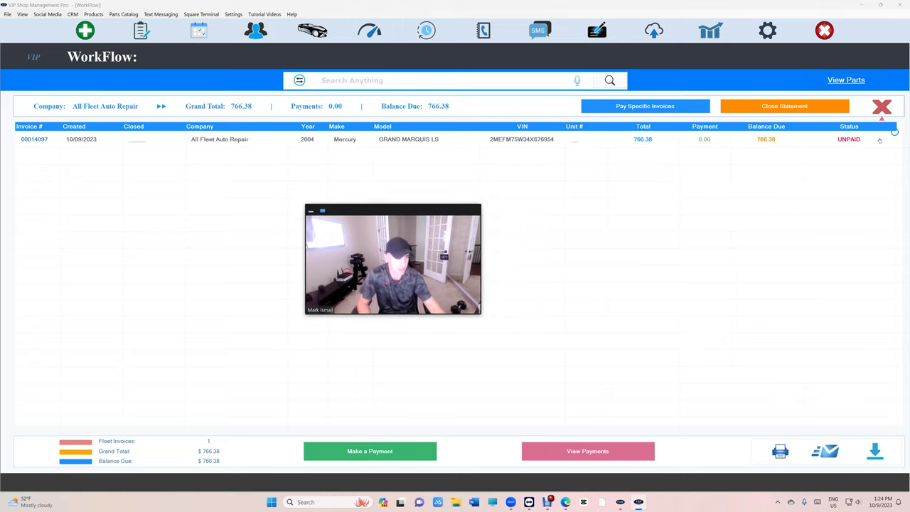
# Open All Fleet Auto Repair's 1006.19 statement from the paid fleet statements
pyautogui.click(881, 106)
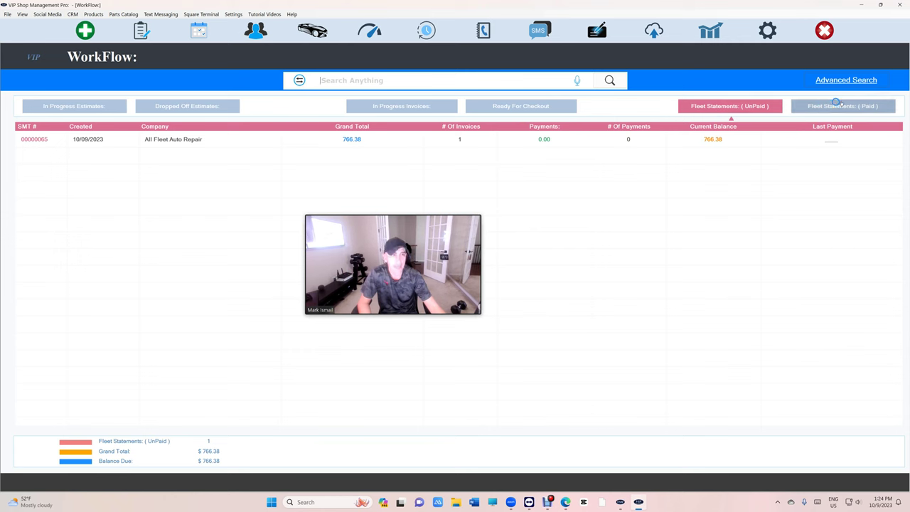
pyautogui.click(841, 105)
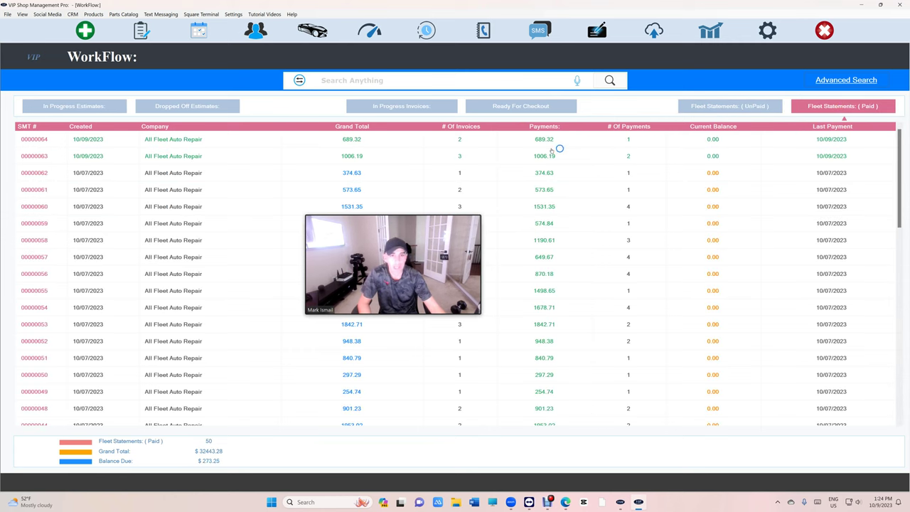
pyautogui.doubleClick(502, 156)
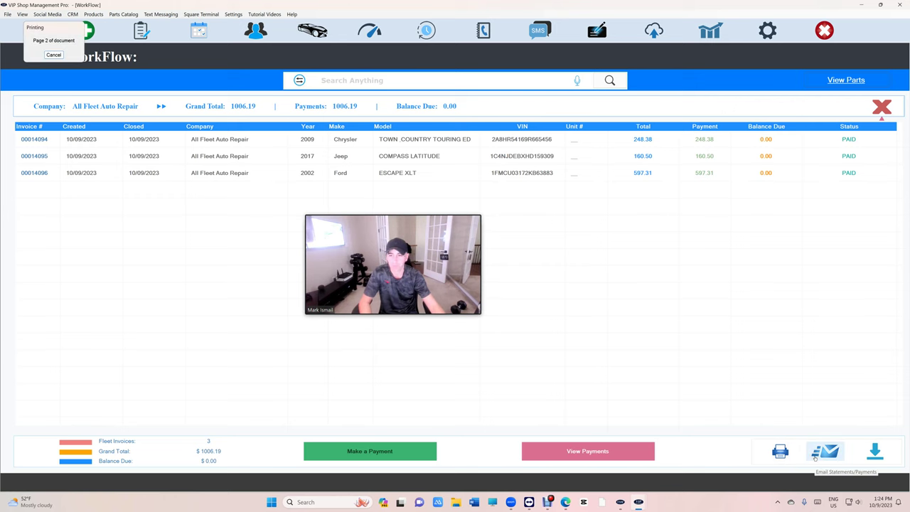
# Email the paid statement to the fleet customer with all of its invoices attached
pyautogui.moveTo(450, 315); pyautogui.dragTo(782, 271)
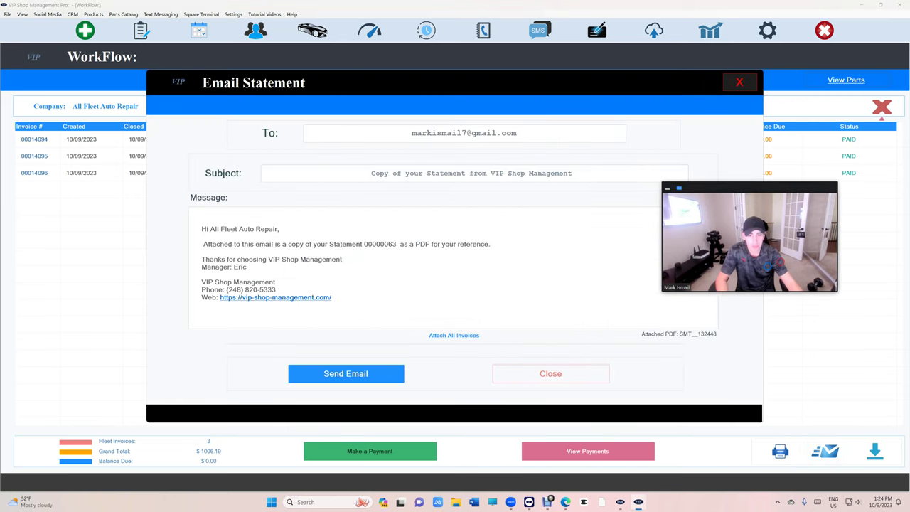
pyautogui.click(450, 335)
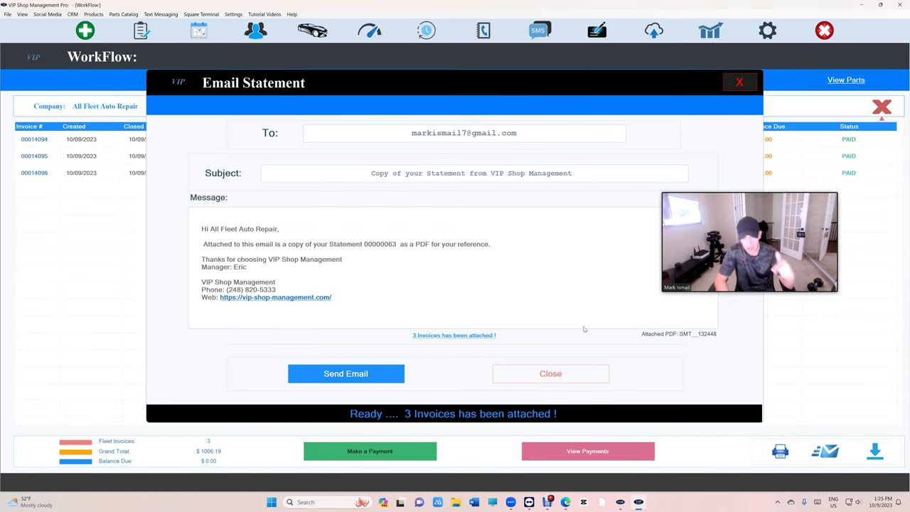
pyautogui.click(331, 372)
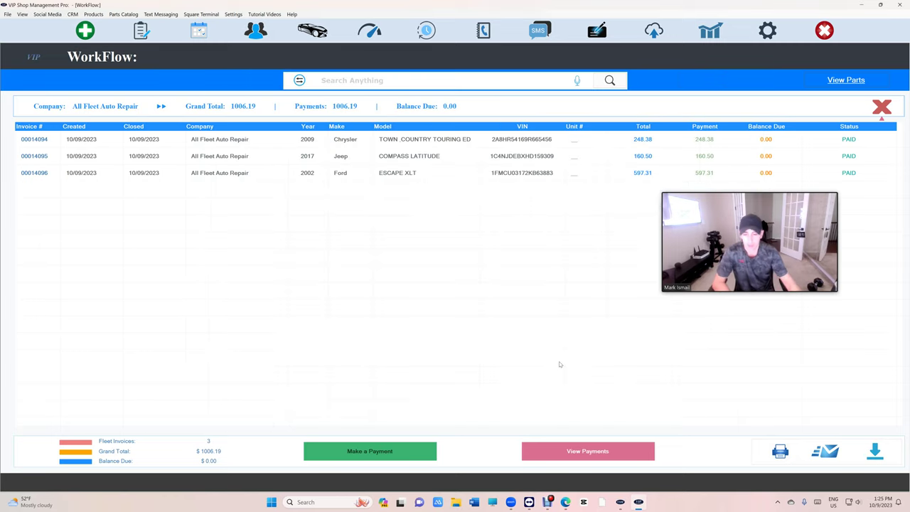
# Switch to Gmail in the browser and view the statement PDF attached to the received VIP Shop Management email
pyautogui.moveTo(565, 502)
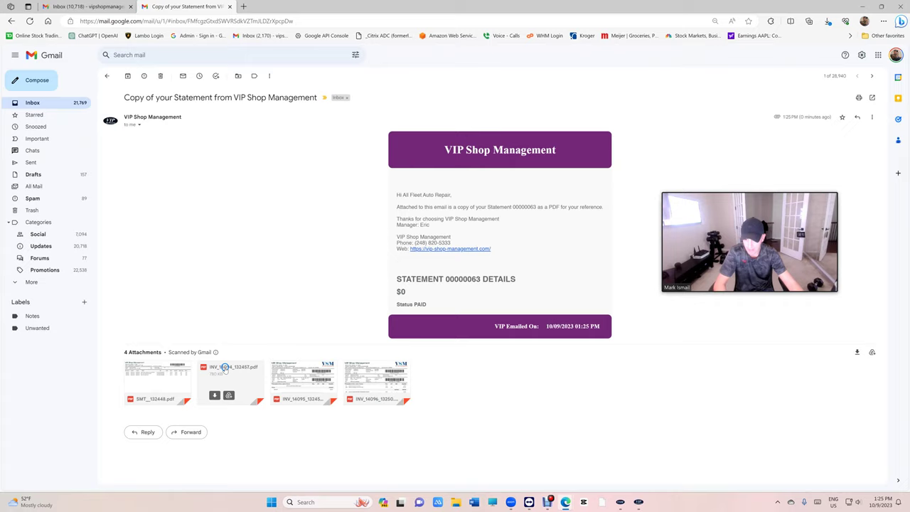
pyautogui.click(171, 377)
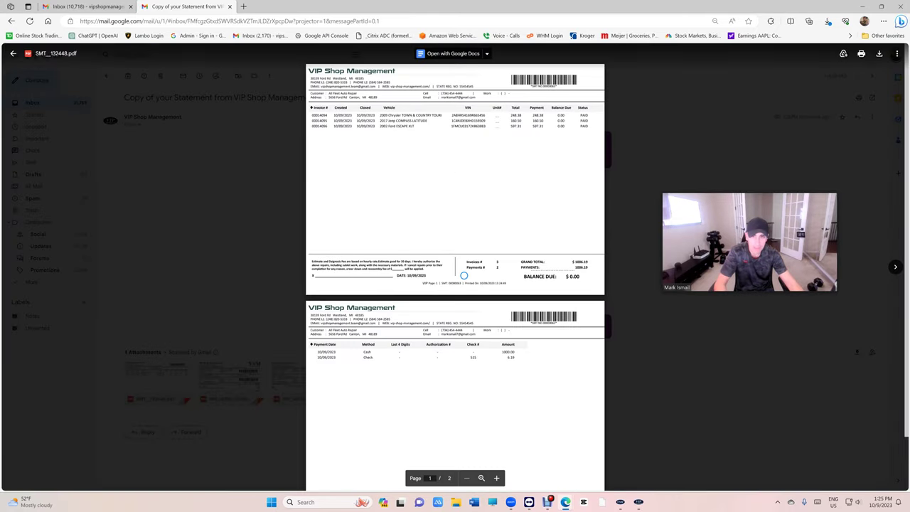
# Examine the invoice list and the recorded payments on both pages of the attached statement PDF, and close its preview
pyautogui.hotkey('ctrl', '+')
pyautogui.hotkey('ctrl', '+')
pyautogui.hotkey('ctrl', '+')
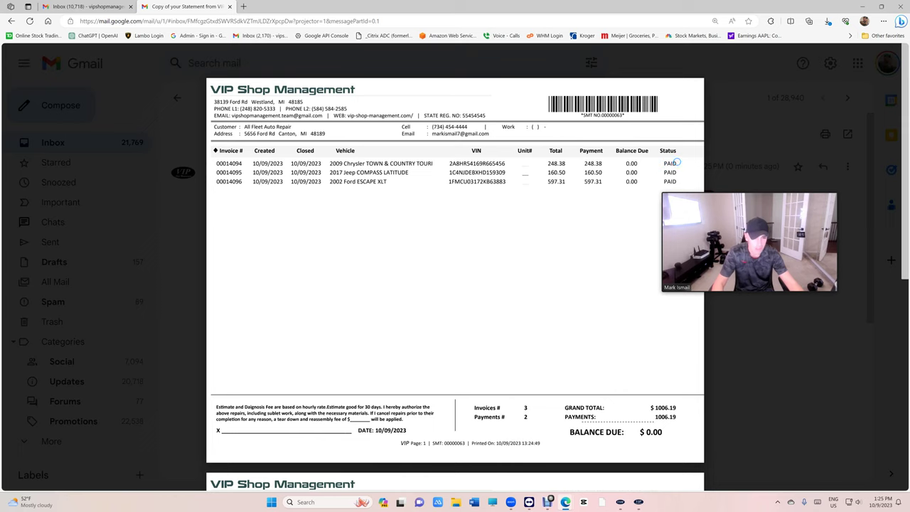
pyautogui.scroll(-3, 650, 199)
pyautogui.scroll(-3, 551, 369)
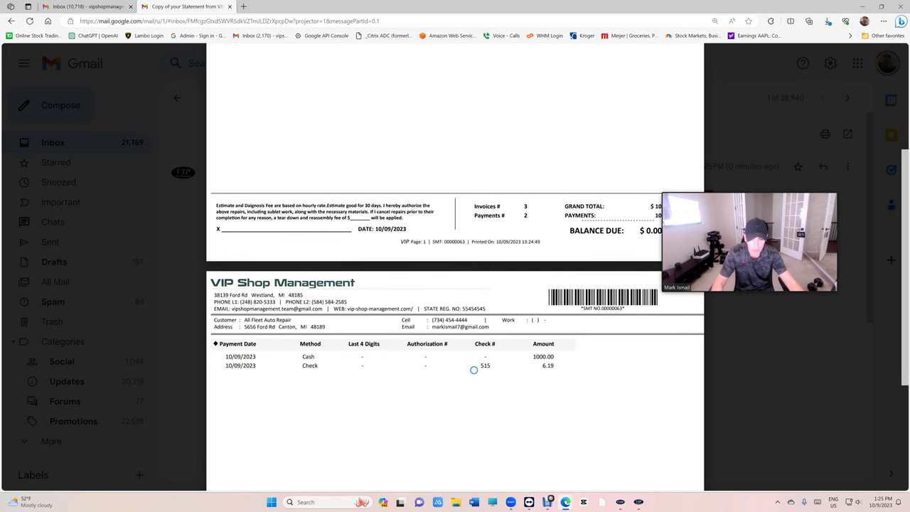
pyautogui.moveTo(281, 358); pyautogui.dragTo(362, 367)
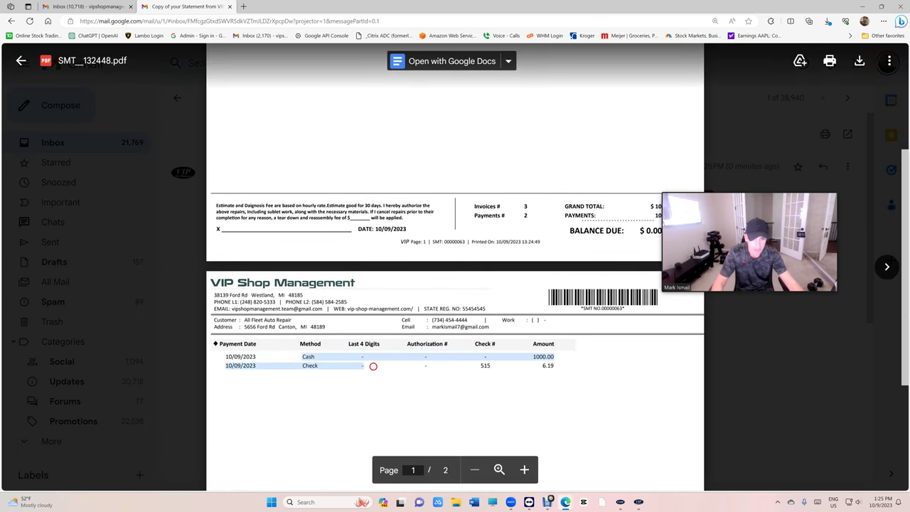
pyautogui.click(722, 379)
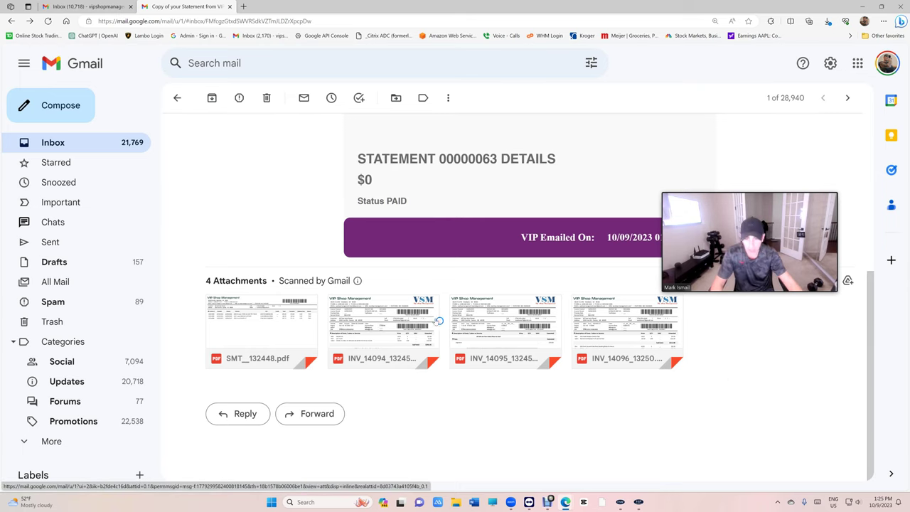
# View the attached invoice PDFs from INV_14094 through INV_14096 and return to the email
pyautogui.click(418, 319)
pyautogui.scroll(-10, 432, 314)
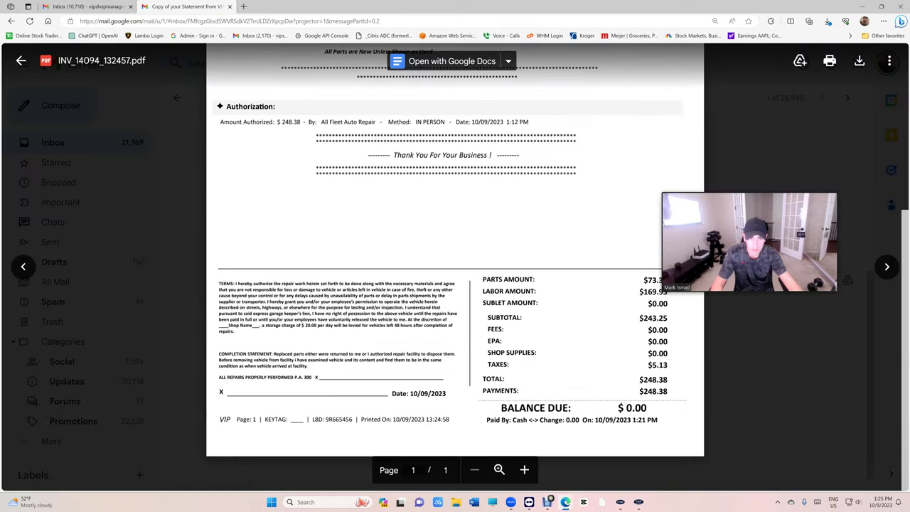
pyautogui.scroll(10, 497, 316)
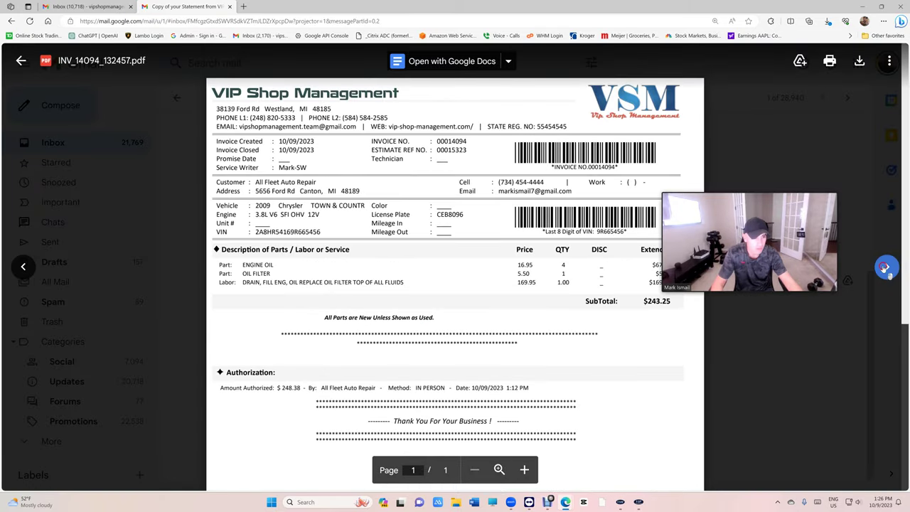
pyautogui.click(885, 267)
pyautogui.click(884, 267)
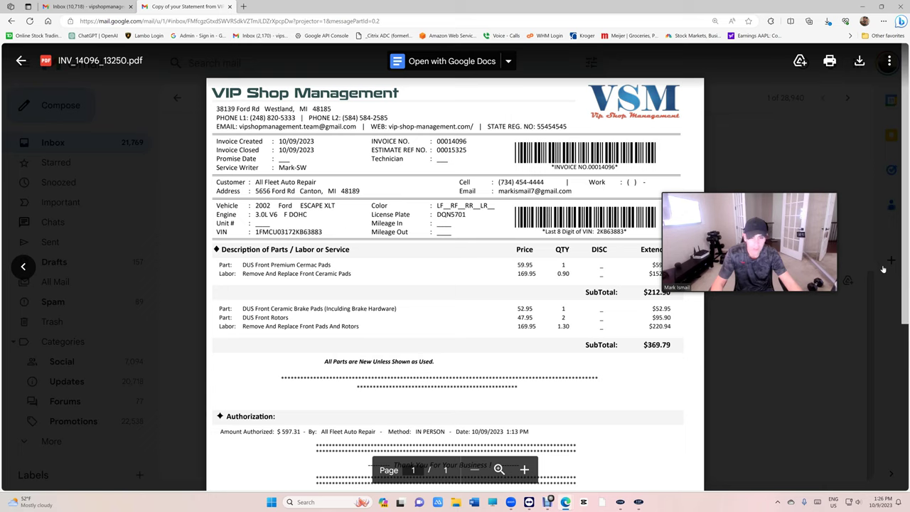
pyautogui.press('Escape')
pyautogui.moveTo(768, 270); pyautogui.dragTo(514, 269)
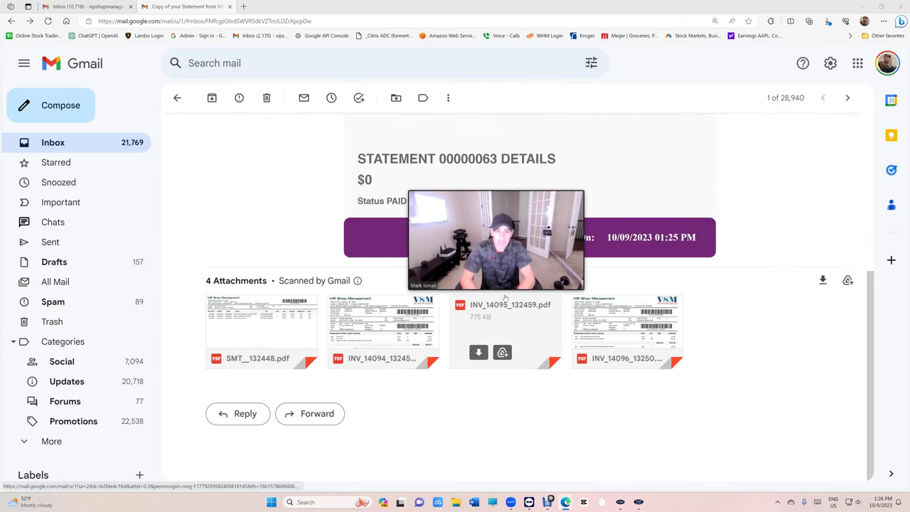